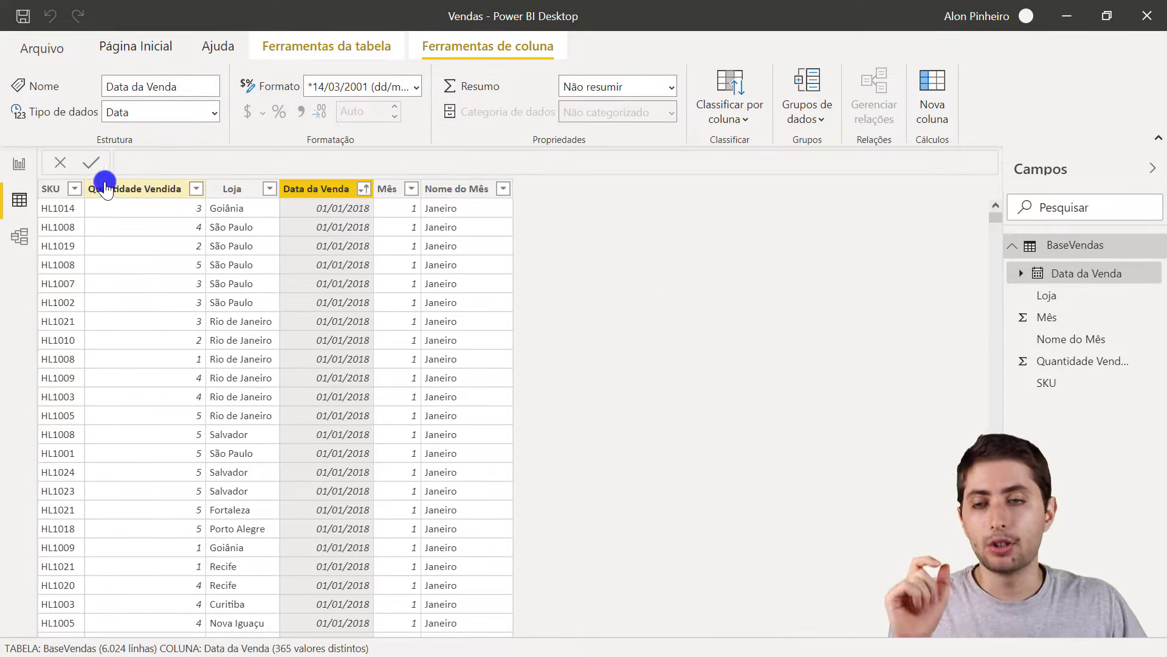
Examine the SKU, Quantidade Vendida, Loja, Data da Venda, Mês and Nome do Mês columns of the BaseVendas table.
click(52, 190)
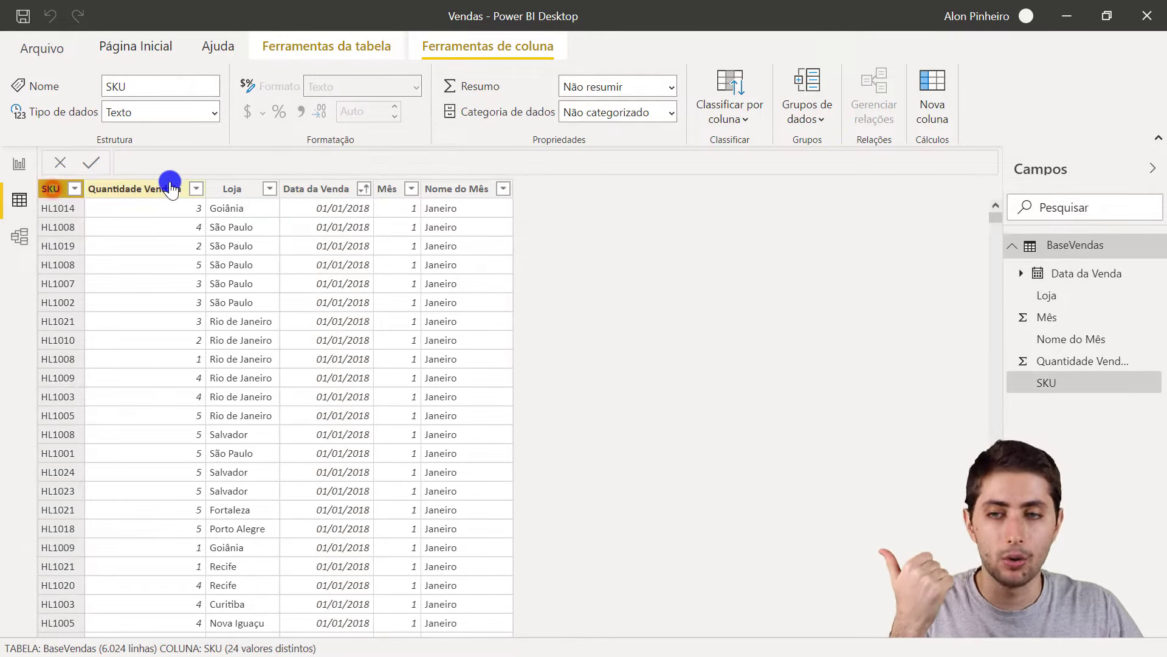
click(127, 190)
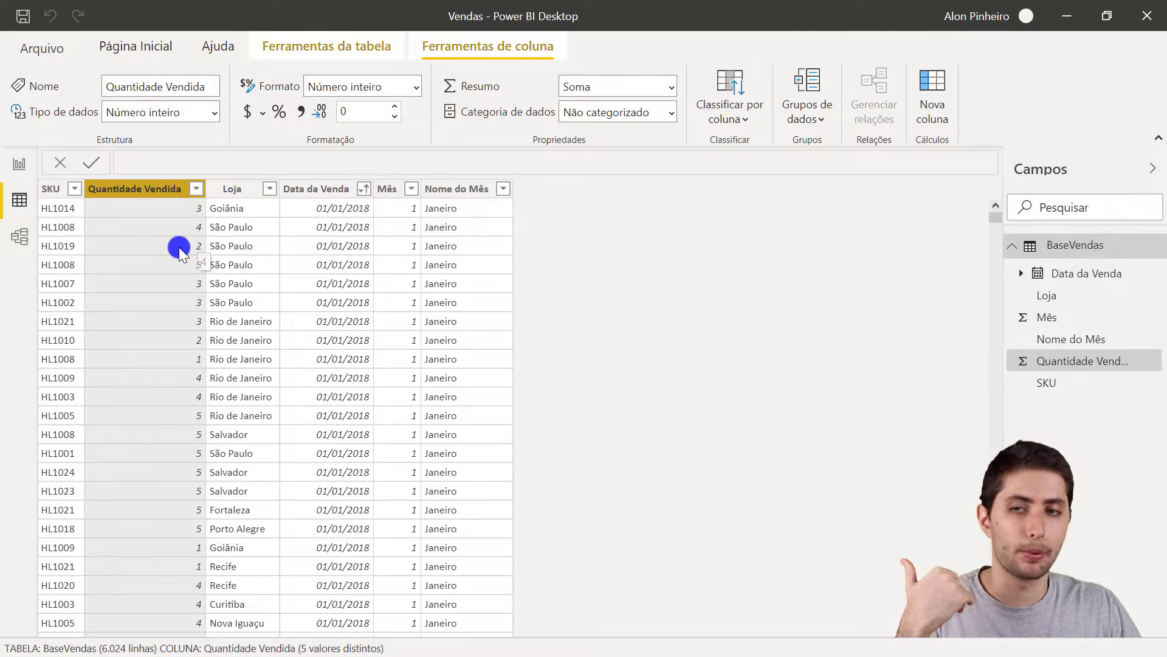
click(240, 185)
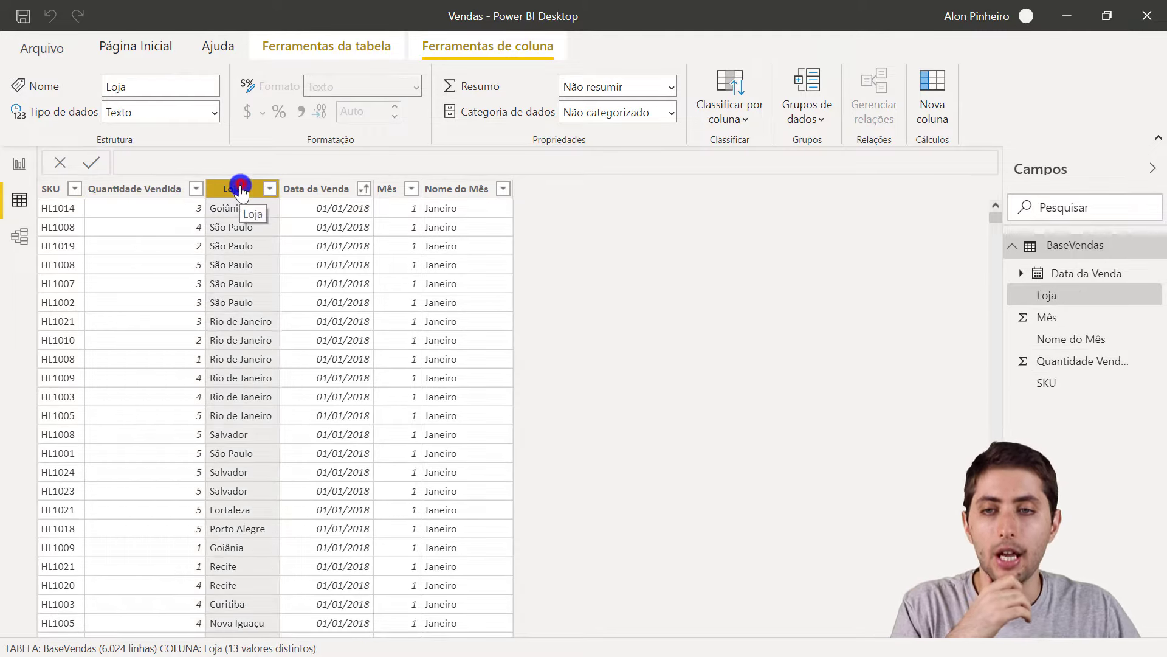
click(331, 189)
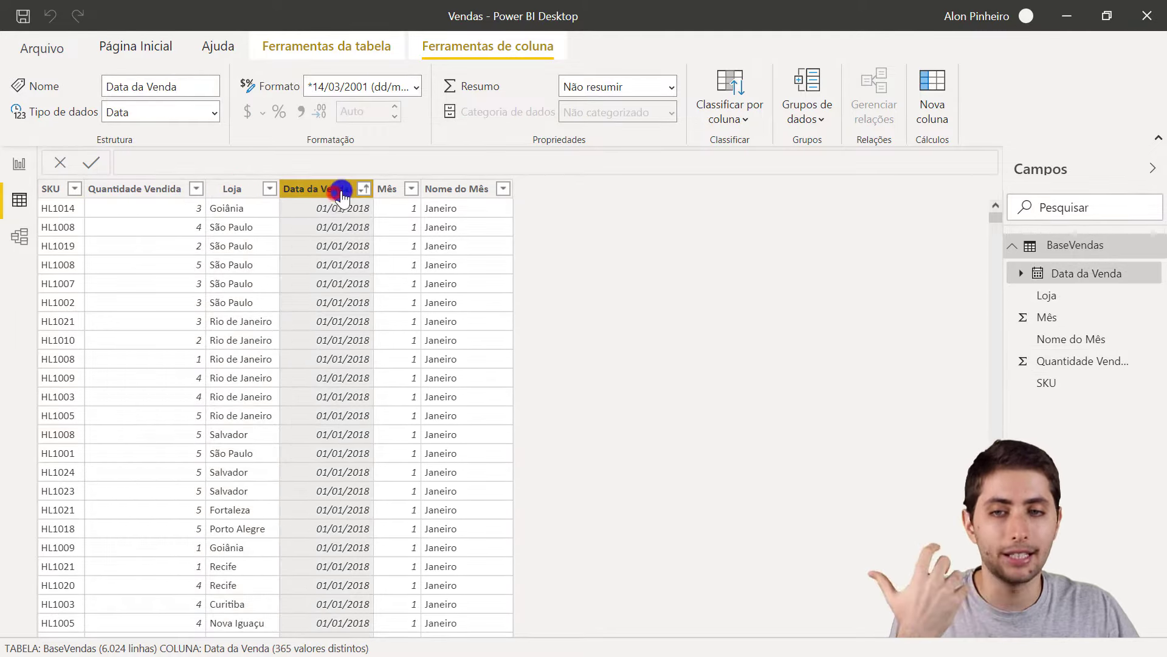
click(387, 190)
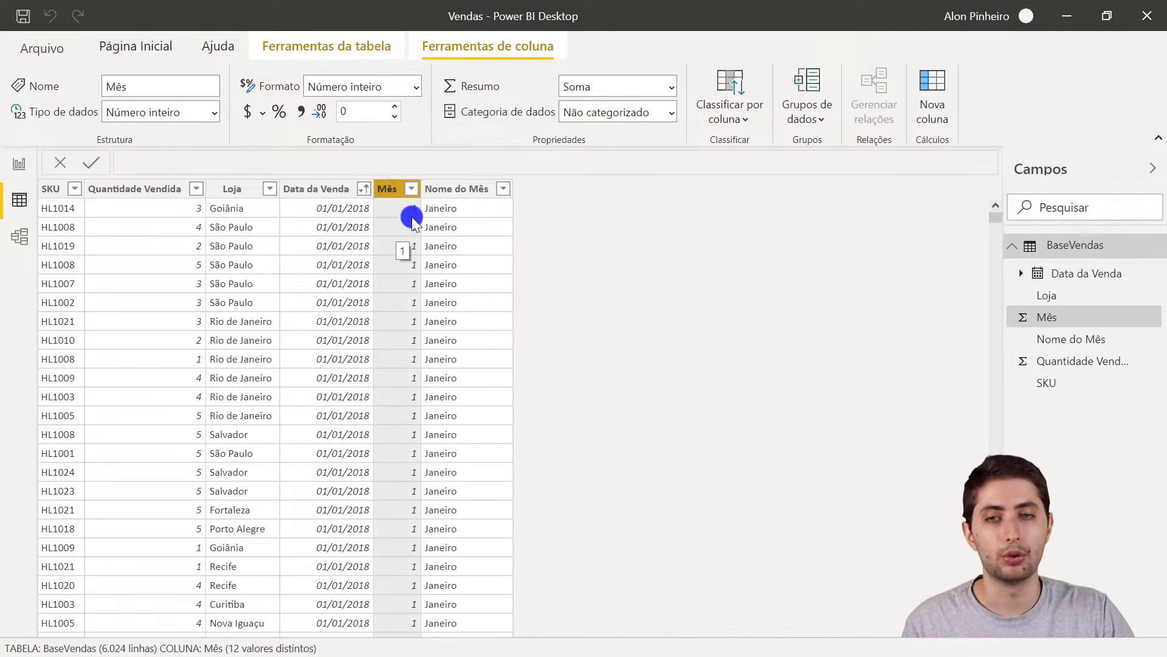
click(445, 190)
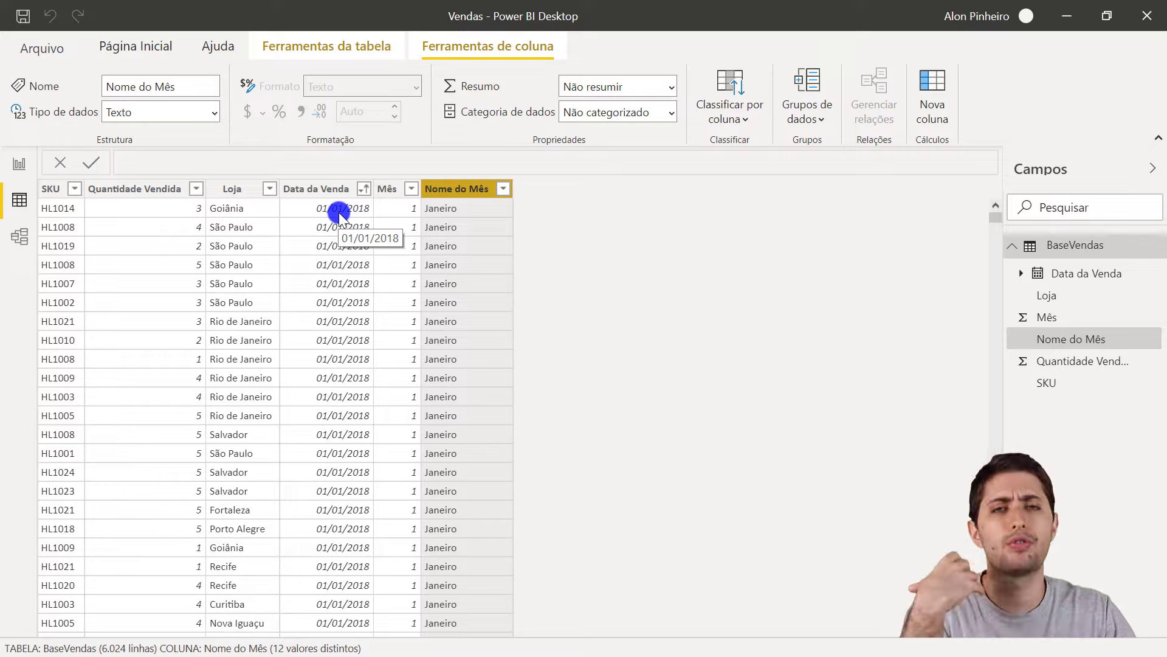
click(384, 189)
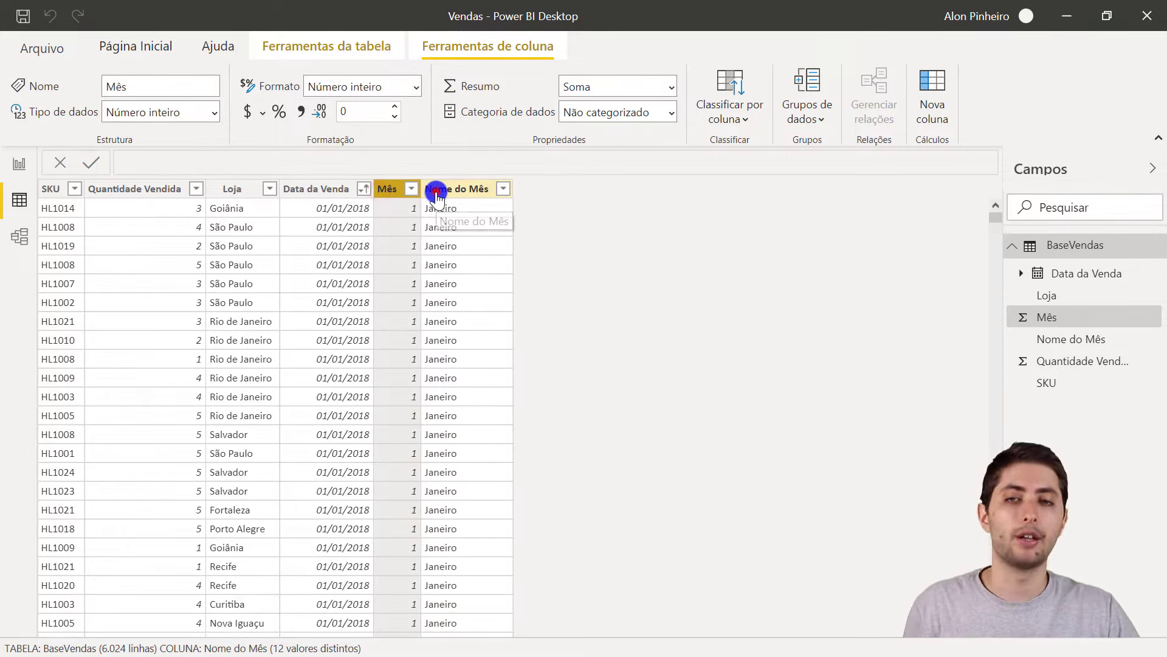
click(433, 189)
click(387, 188)
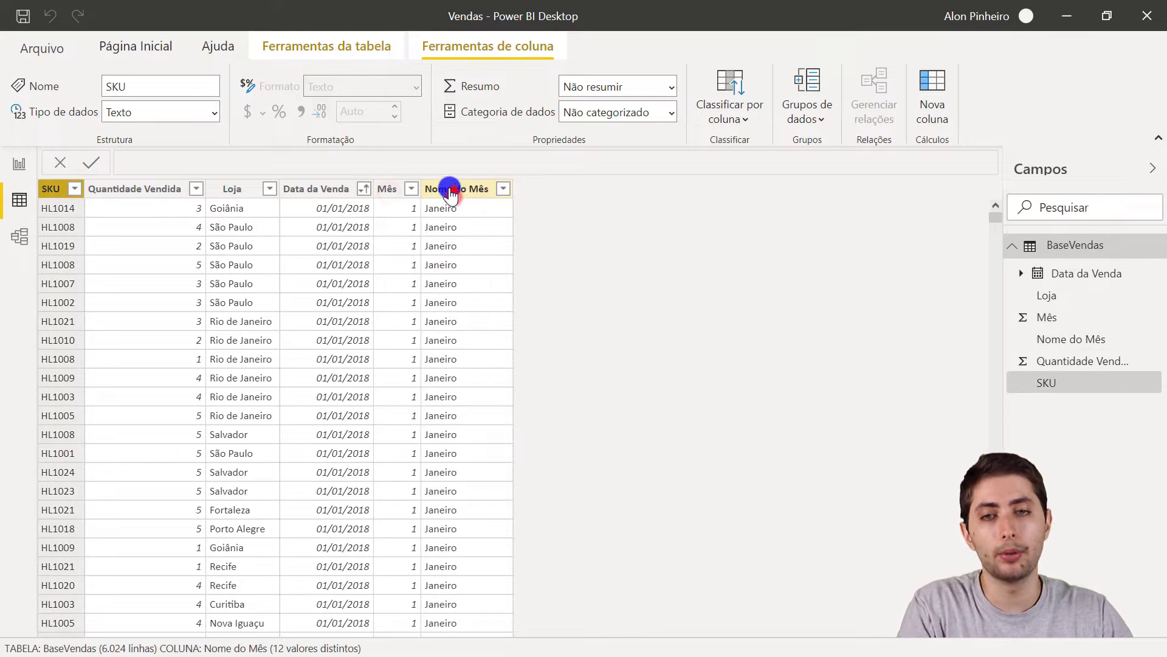
click(450, 189)
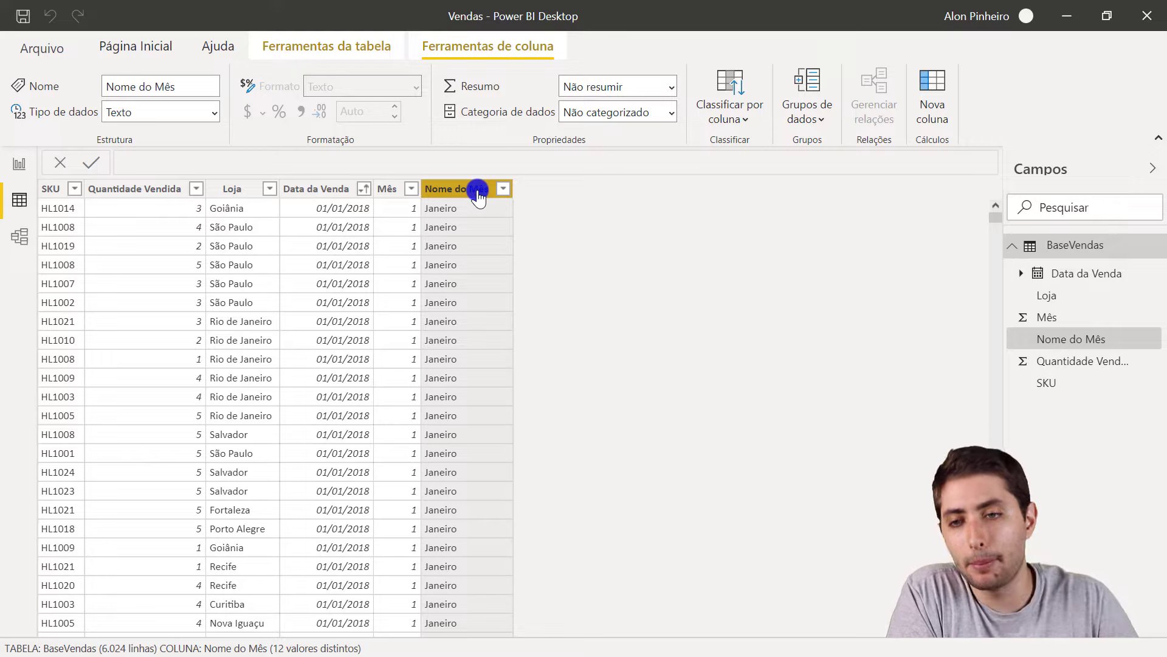
click(108, 191)
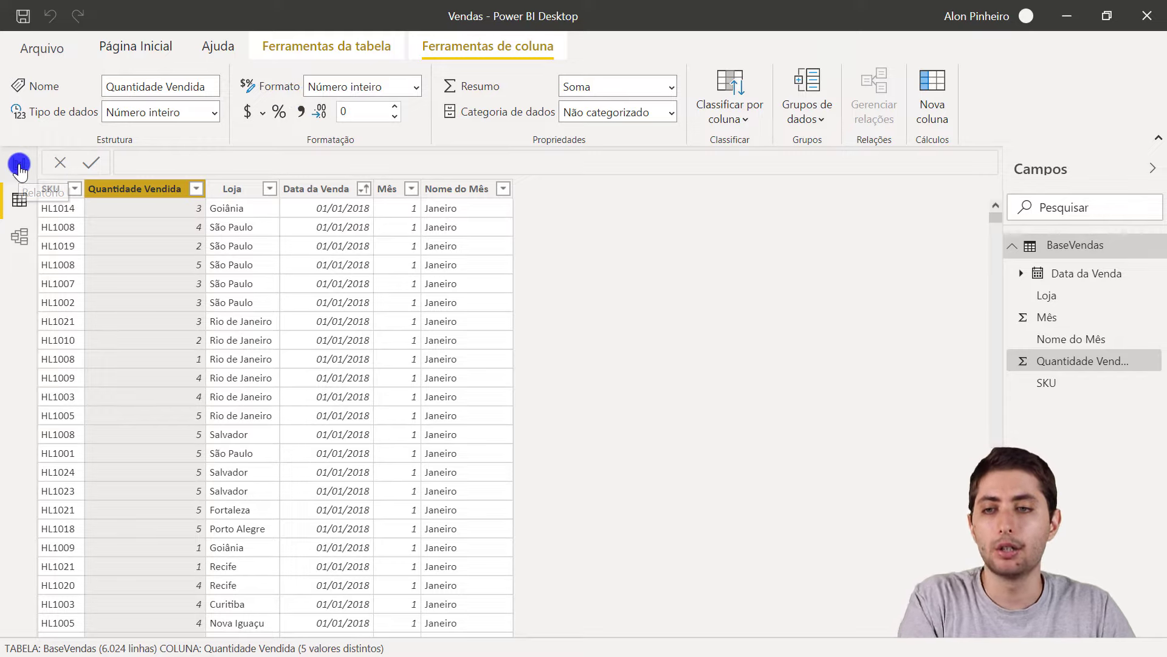
Insert a stacked column chart on the empty report page and widen it across the middle of the canvas.
click(19, 165)
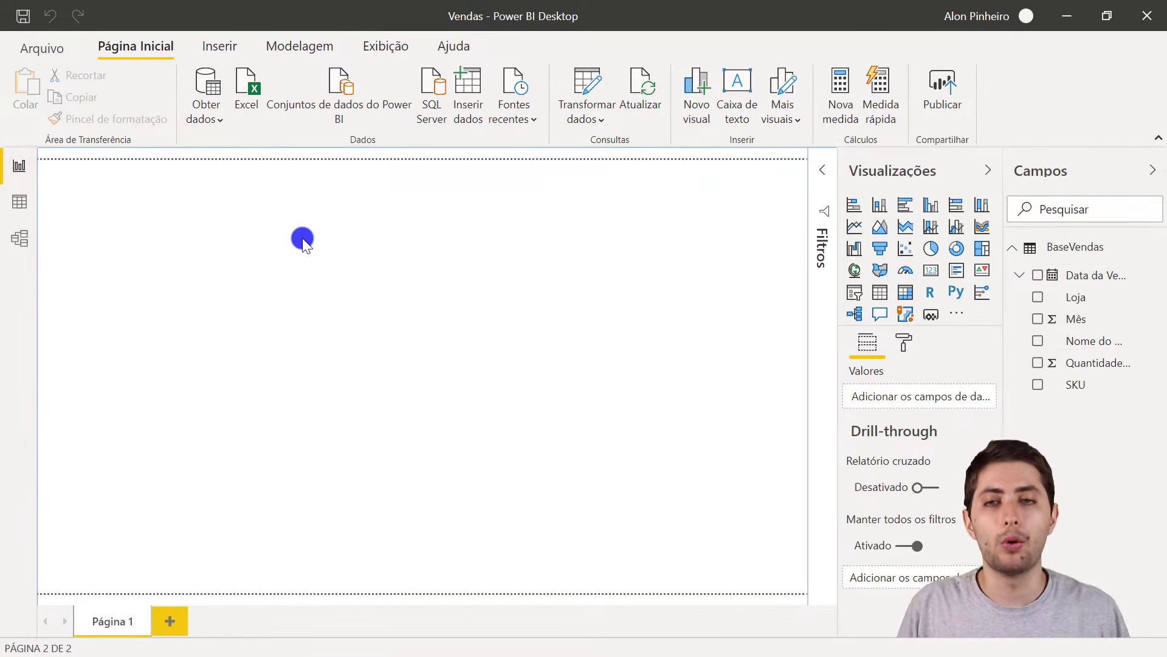
click(878, 210)
drag(220, 320, 622, 381)
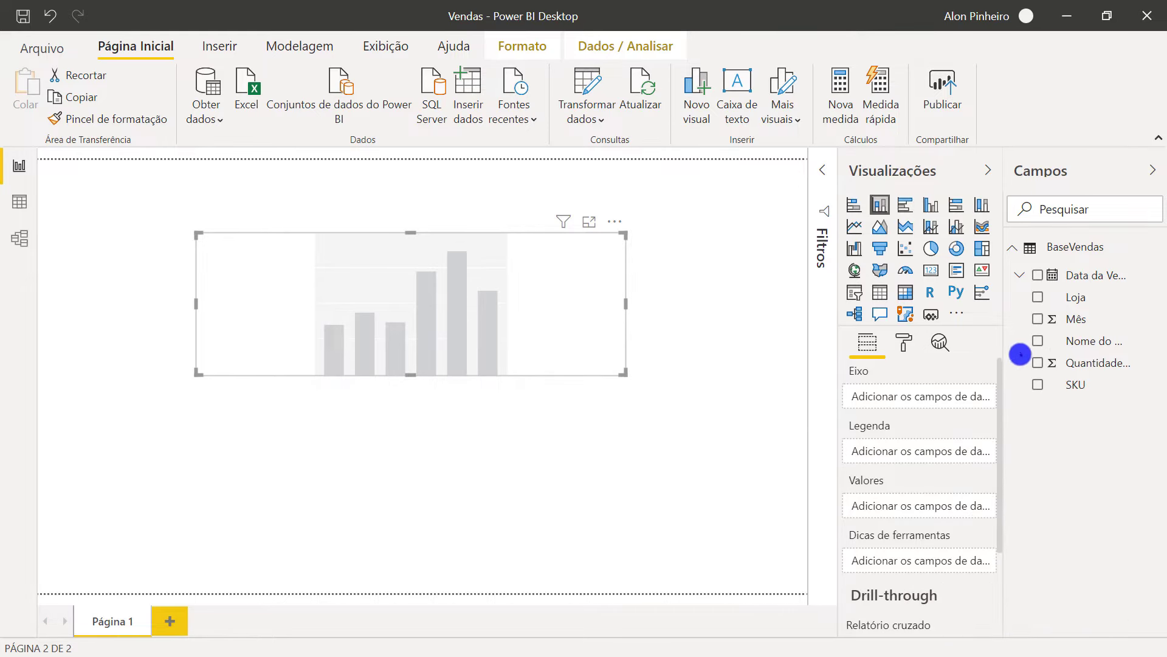
mouse_move(1016, 350)
mouse_down()
mouse_move(1050, 379)
mouse_move(1148, 378)
mouse_up()
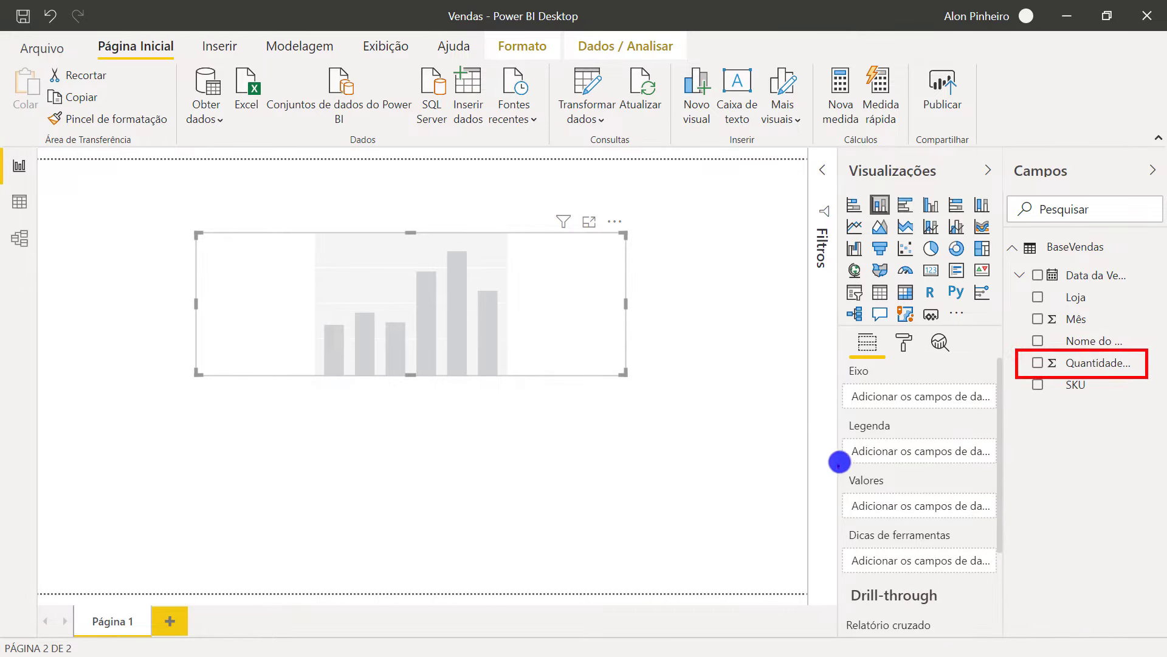
mouse_move(840, 461)
mouse_down()
mouse_move(969, 523)
mouse_move(1014, 530)
mouse_up()
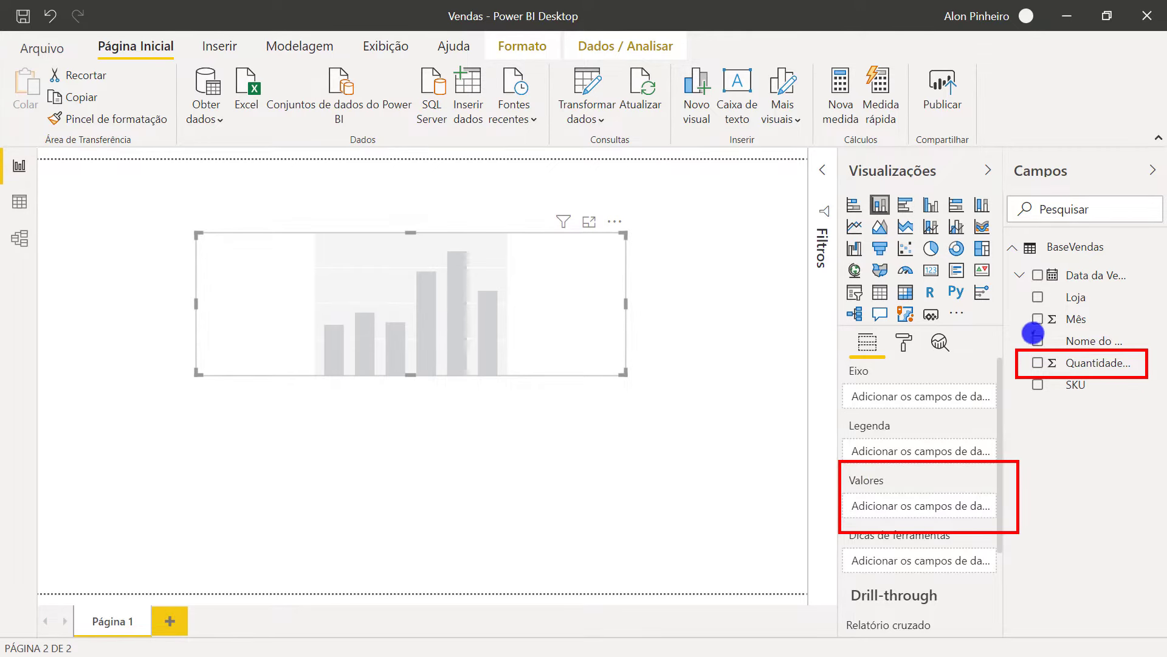
mouse_move(1019, 326)
mouse_down()
mouse_move(1044, 341)
mouse_move(1148, 350)
mouse_up()
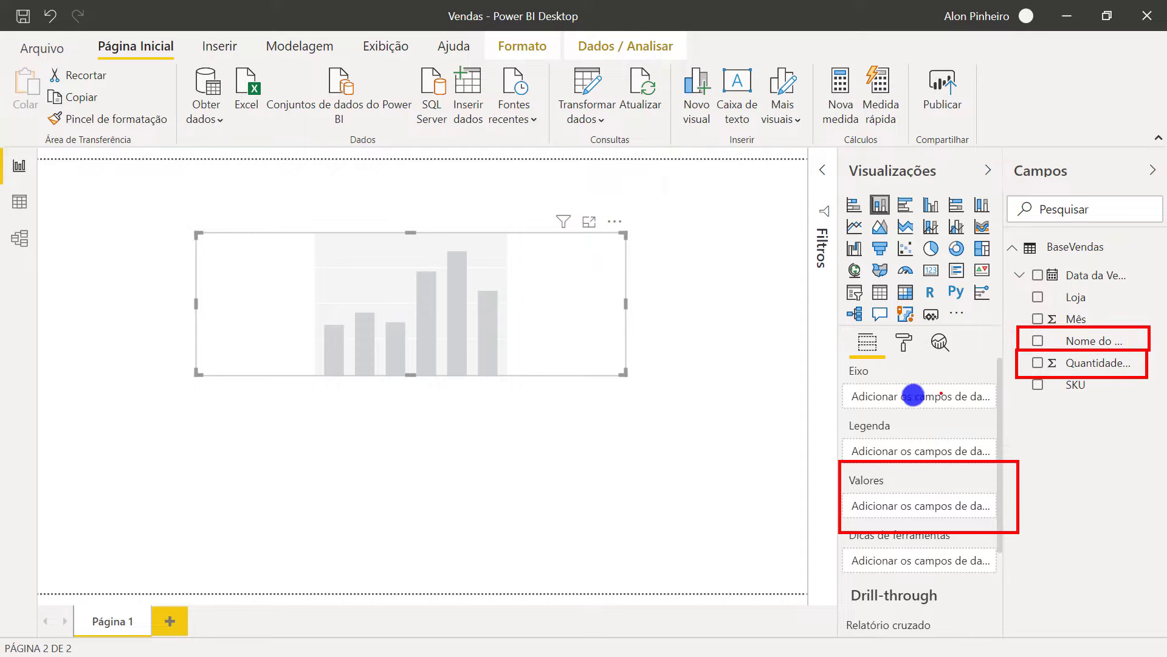
drag(840, 352, 993, 413)
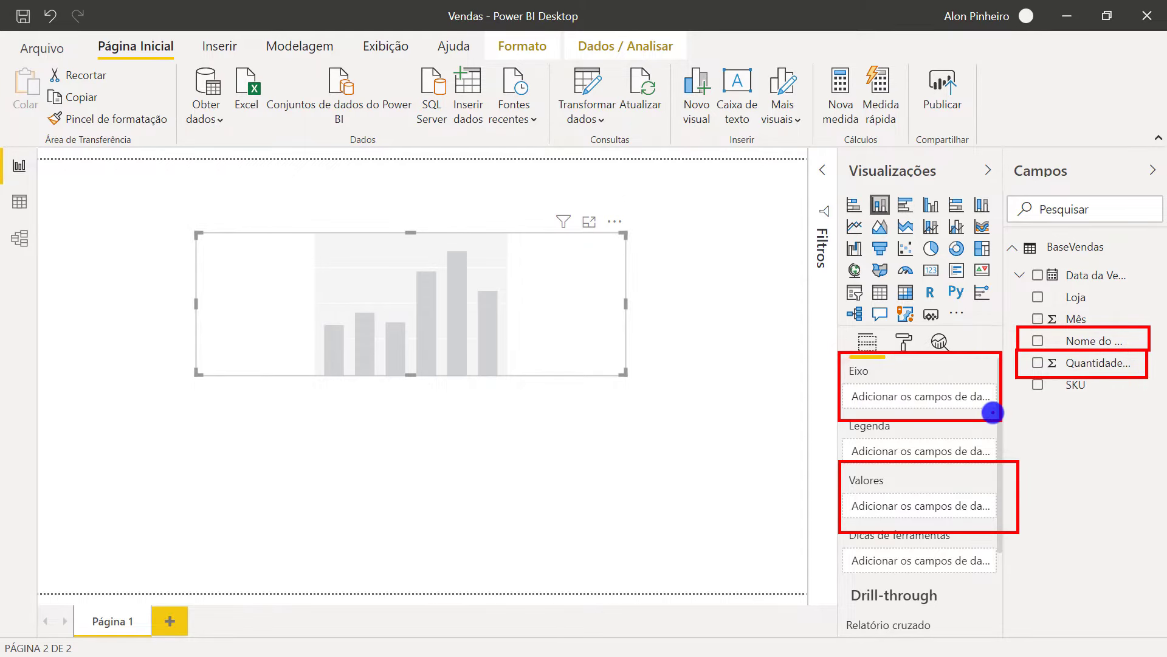
key(Escape)
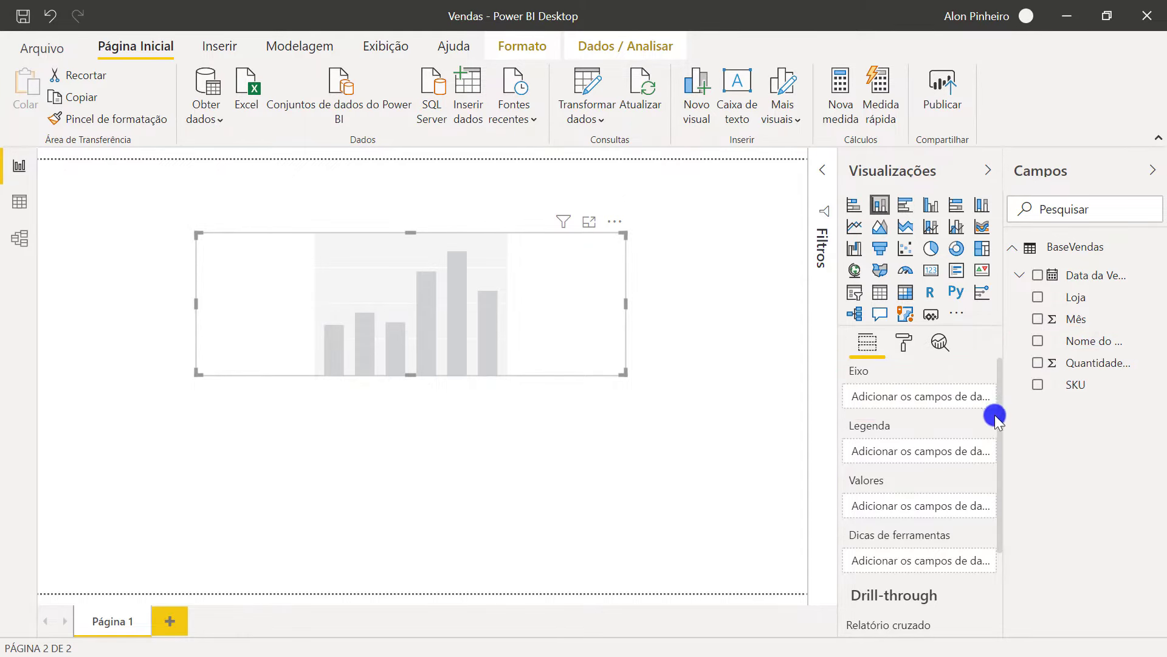
Plot Quantidade Vendida as the column chart's values with Nome do Mês on its axis, and check the bar values.
drag(1095, 364, 920, 512)
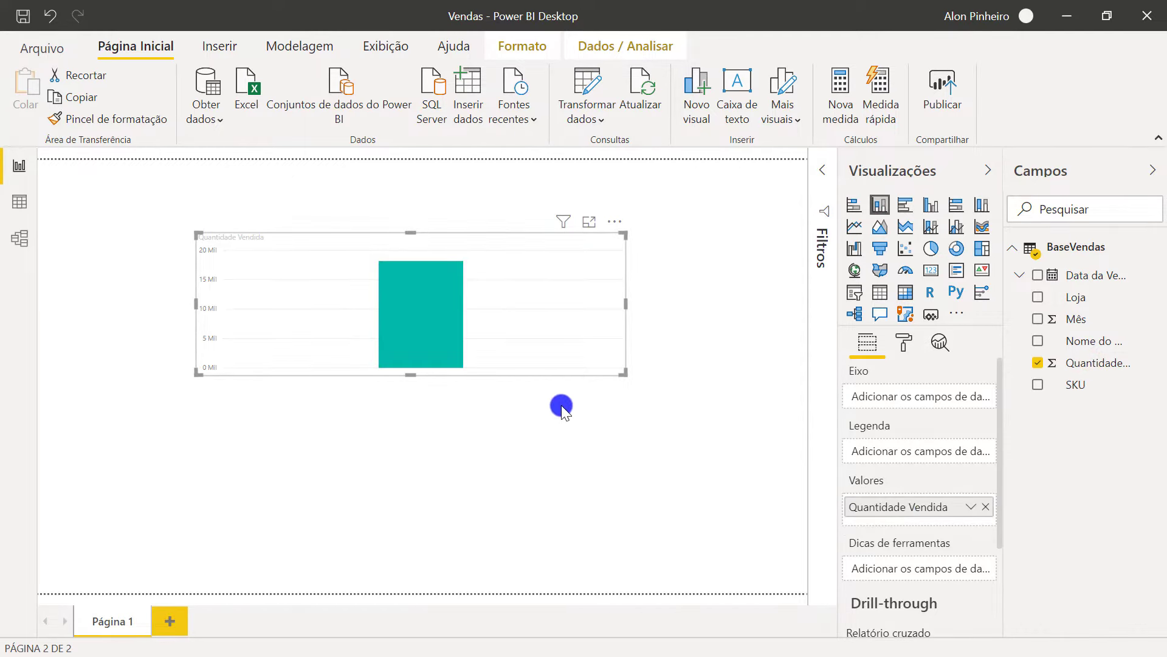
mouse_move(413, 344)
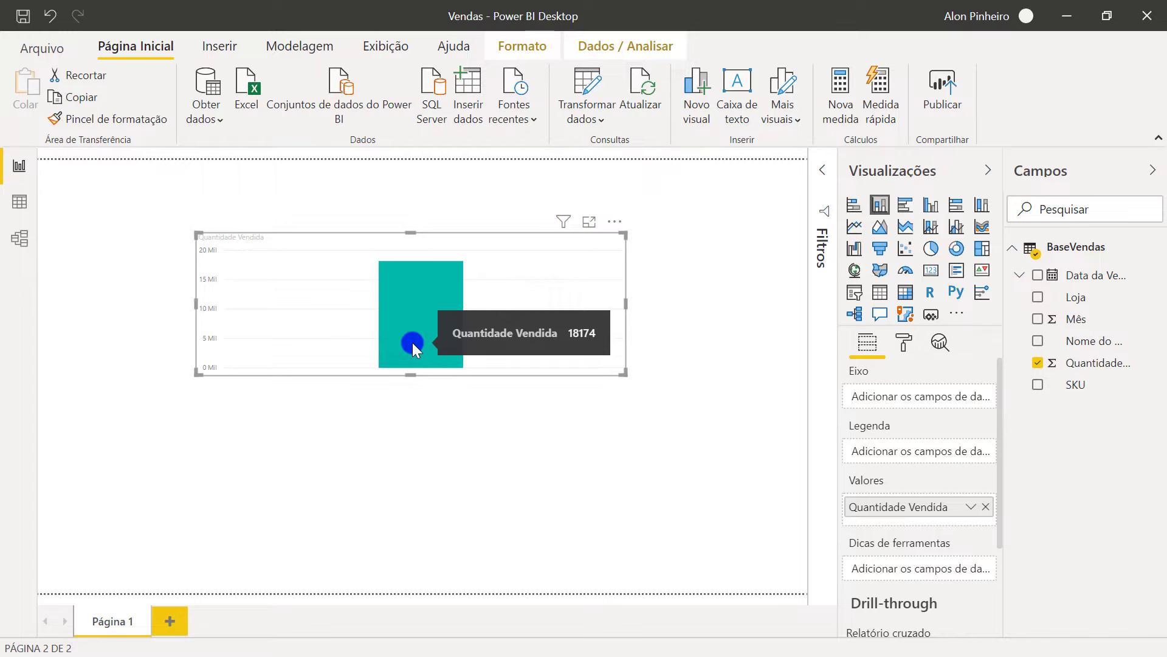
click(1109, 341)
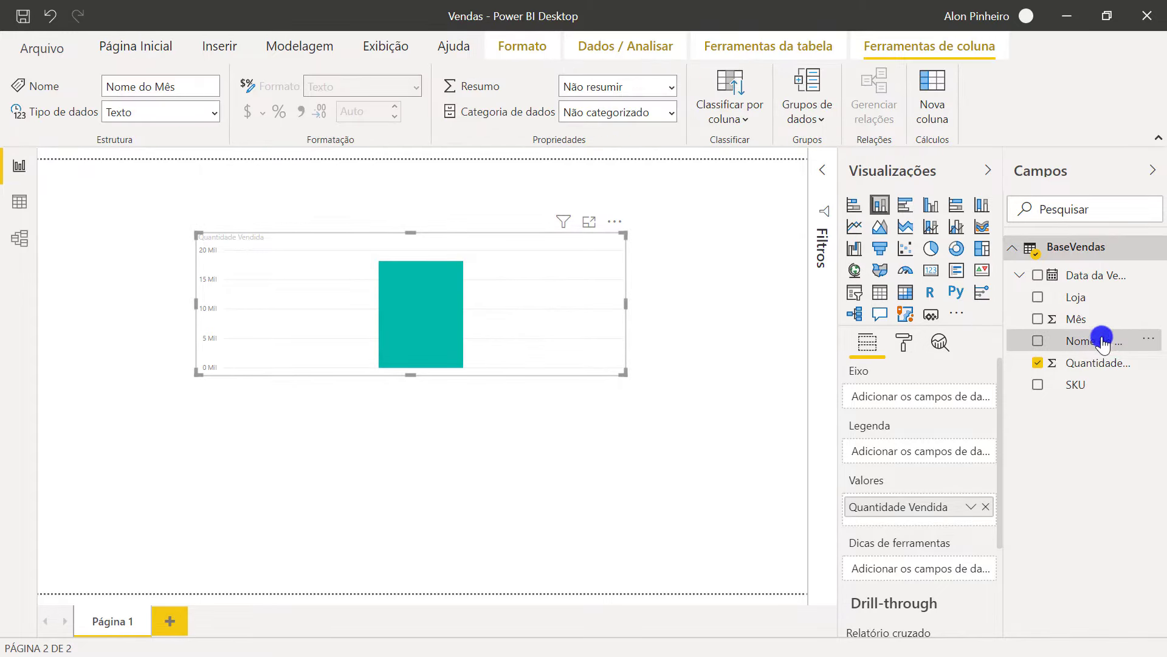
drag(1102, 342, 944, 395)
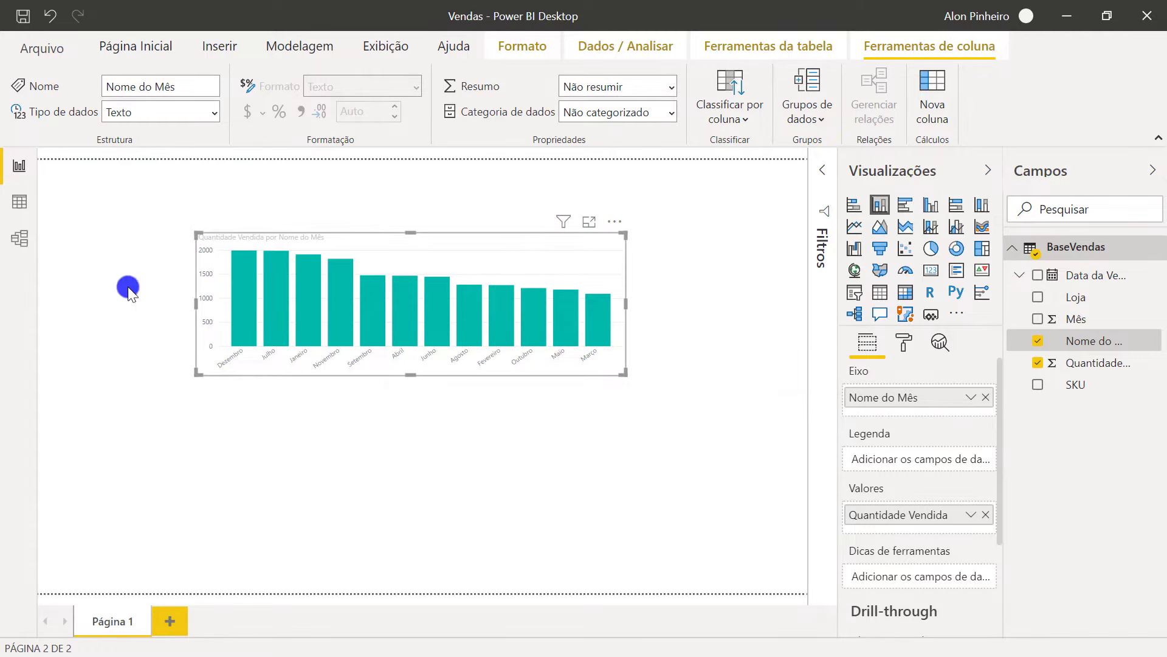
mouse_move(257, 286)
mouse_move(243, 309)
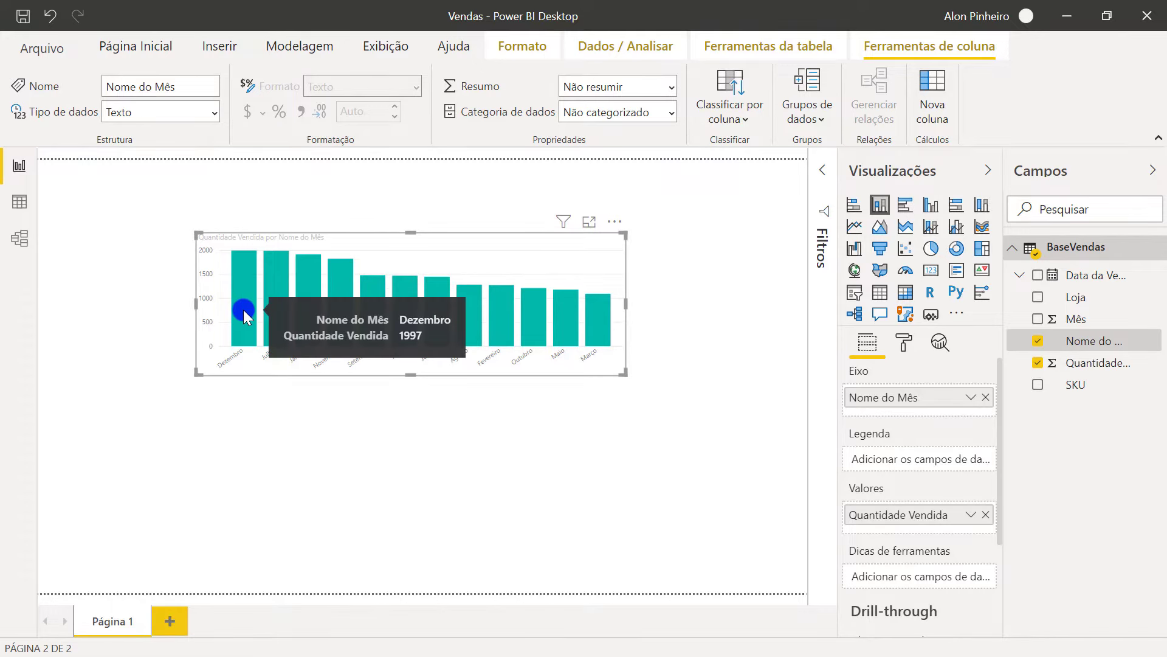
Set the column chart's X-axis text size to 12 pt and enlarge the chart on the page.
click(904, 347)
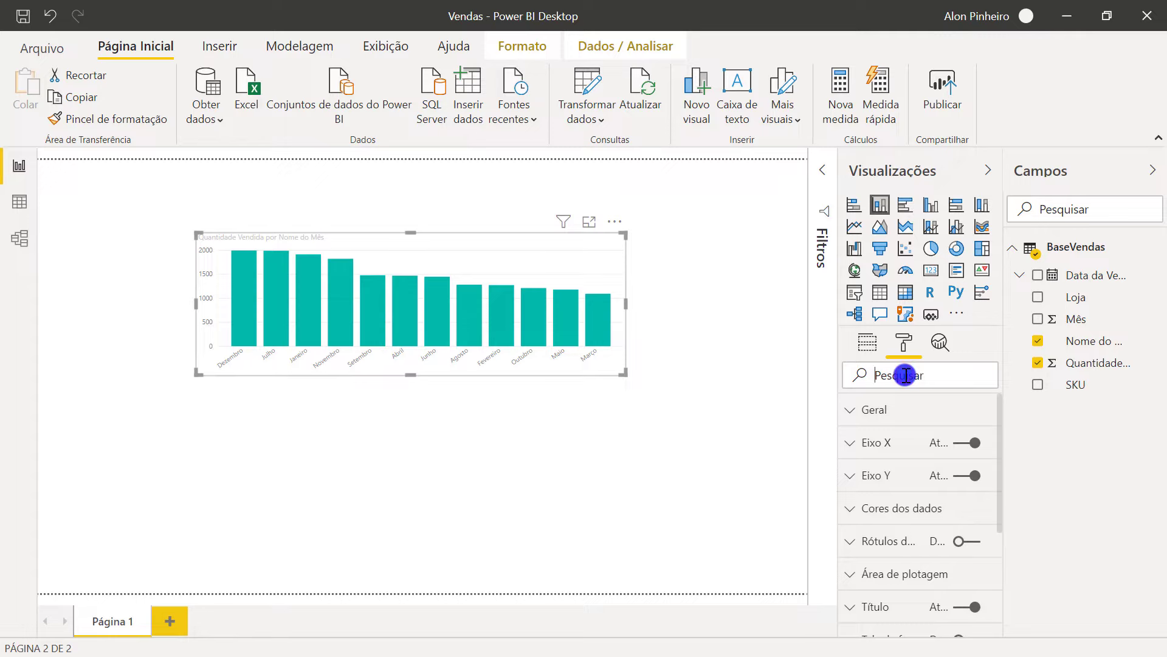
click(905, 376)
text(tamanho)
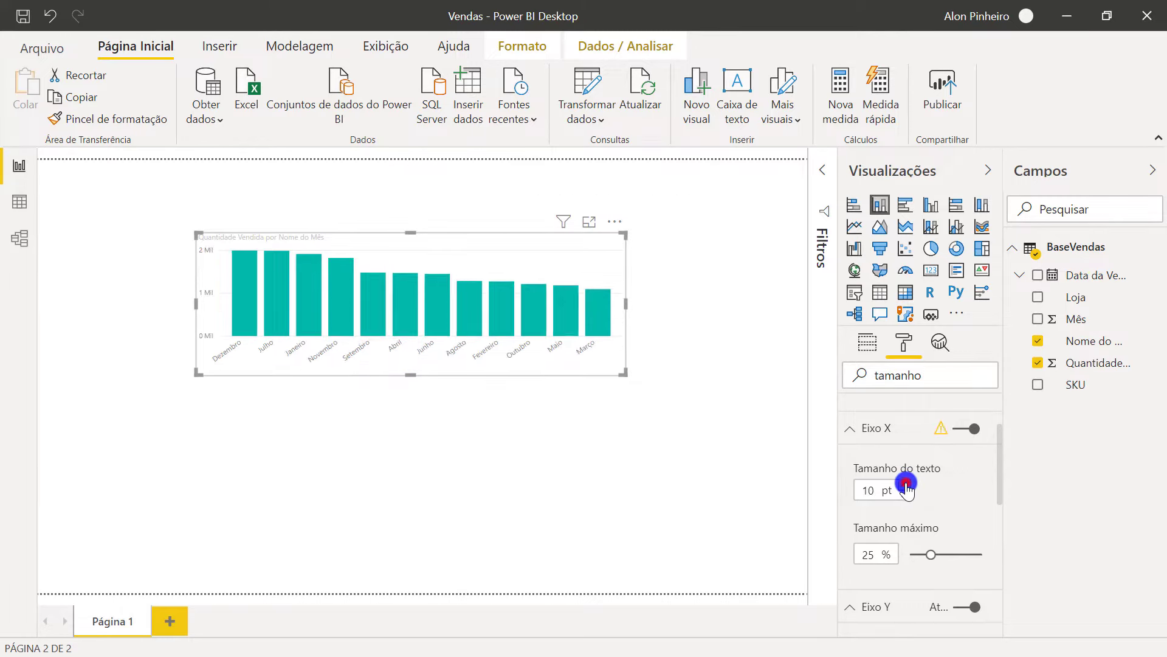
click(905, 485)
drag(624, 373, 676, 441)
click(904, 484)
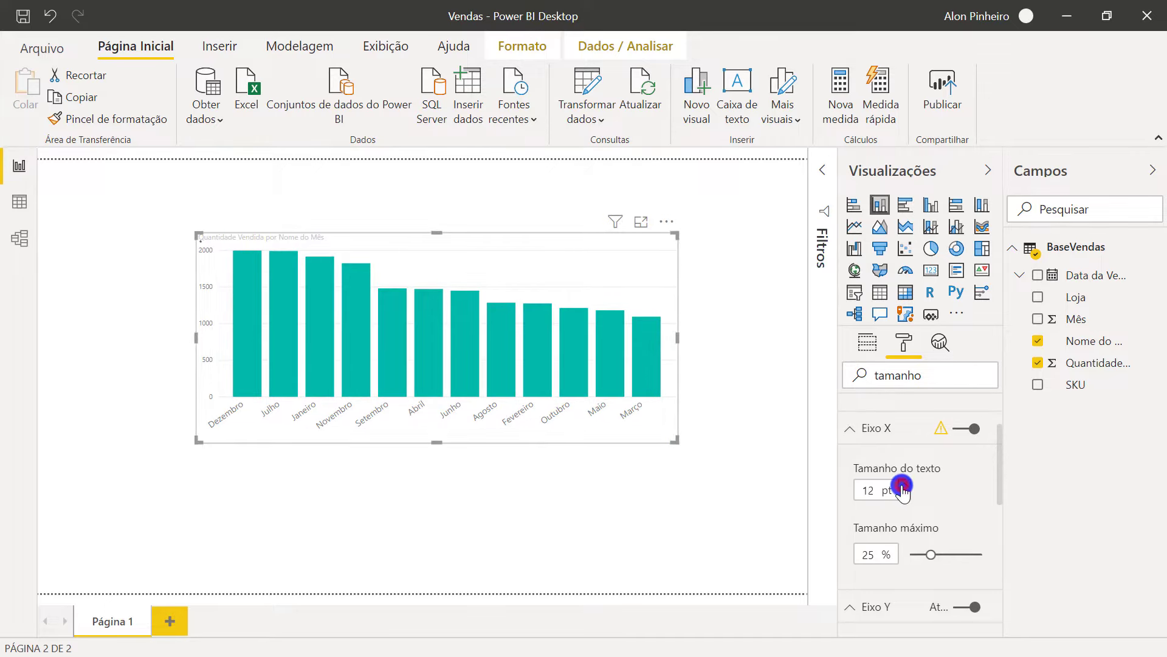
Increase the column chart's Y-axis text size above 10 pt and deselect the chart.
scroll(903, 487, down, 2)
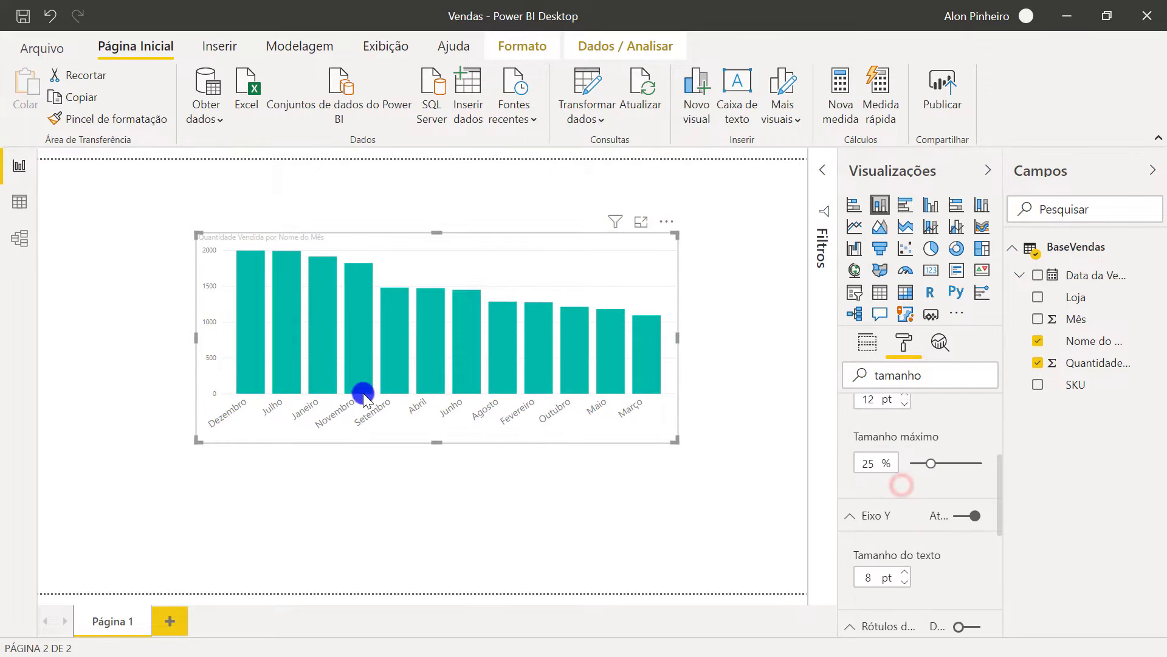
click(906, 571)
click(906, 572)
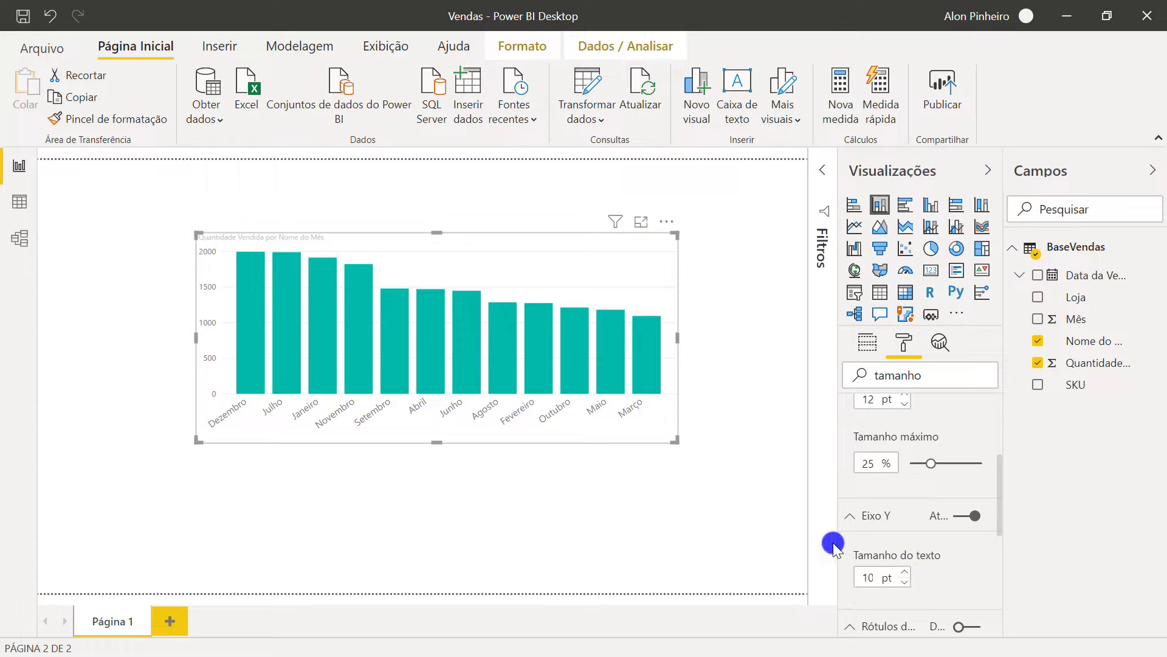
click(905, 572)
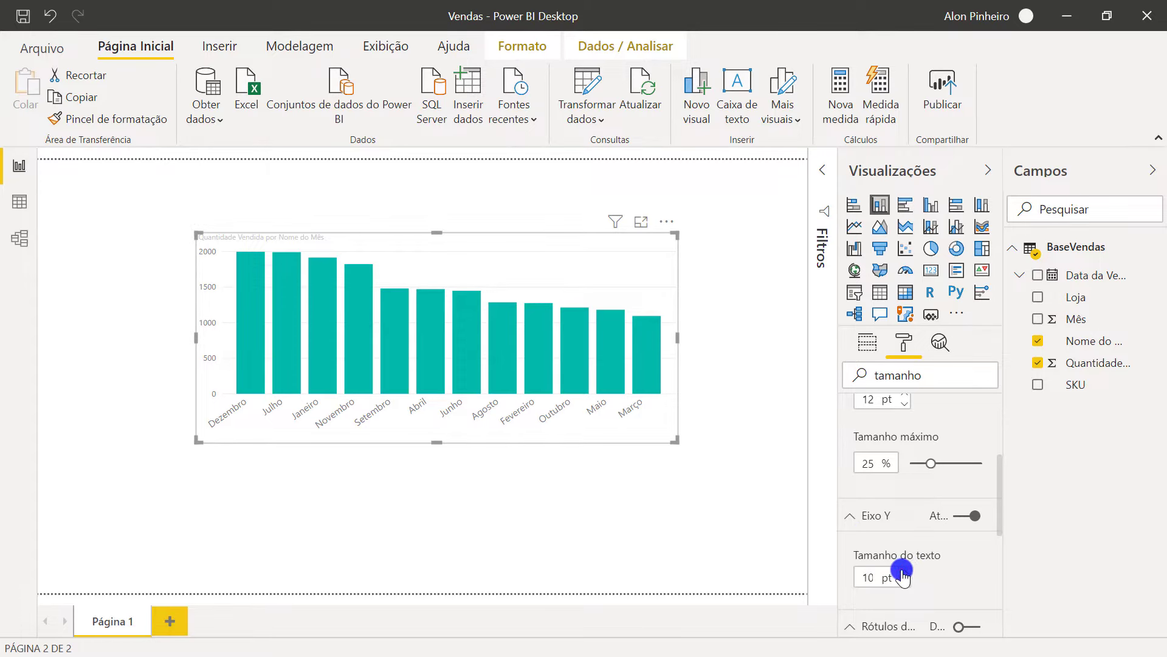
click(906, 572)
click(696, 500)
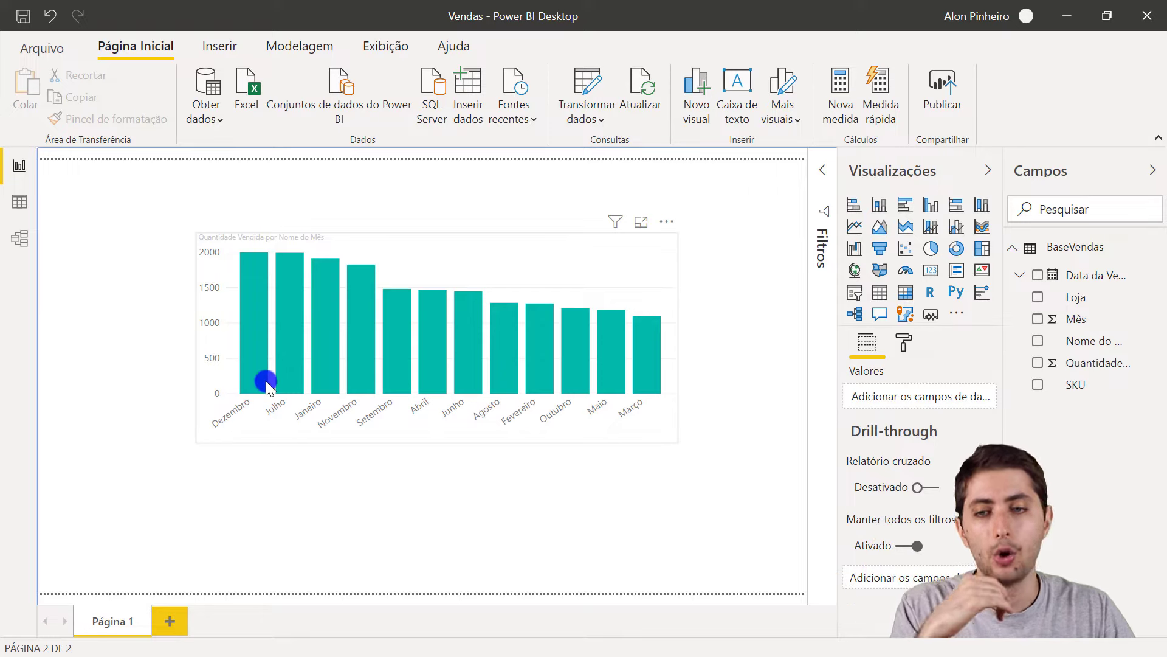
Check the monthly bar values and sort the column chart by Nome do Mês instead of Quantidade Vendida.
mouse_move(265, 381)
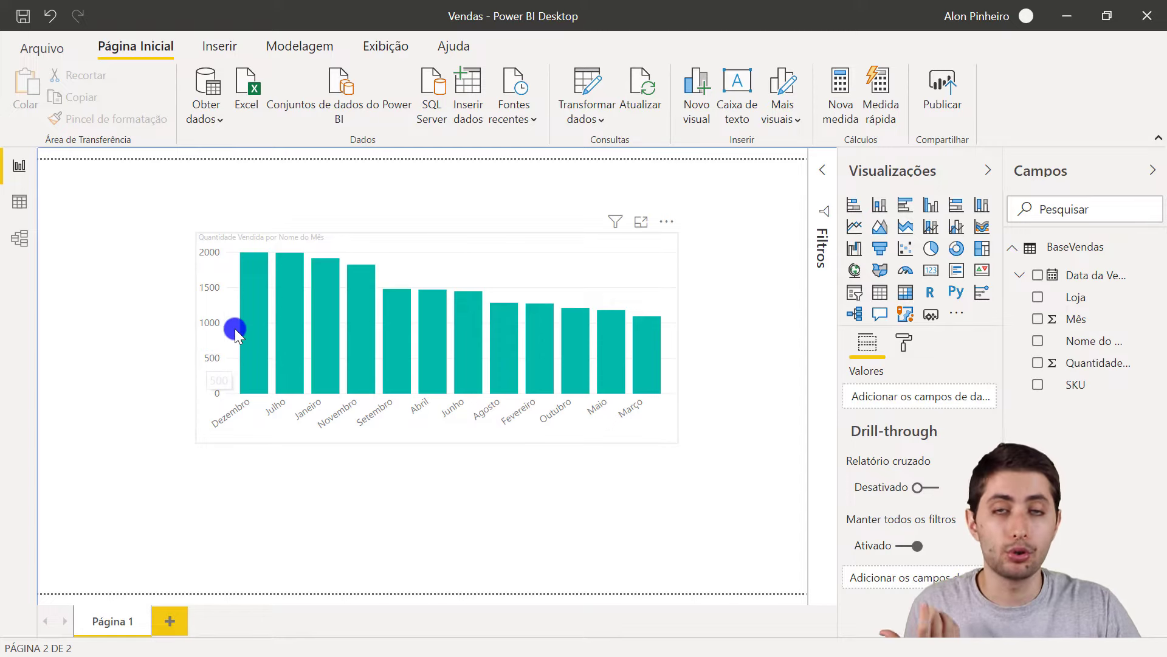
mouse_move(242, 344)
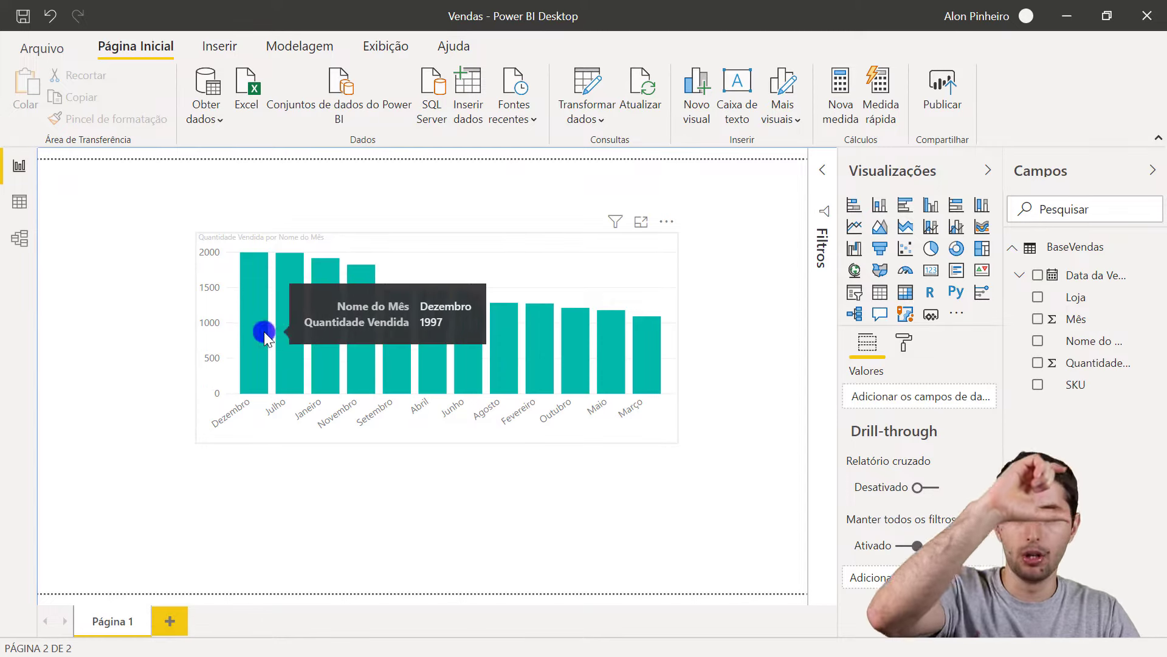
mouse_move(657, 362)
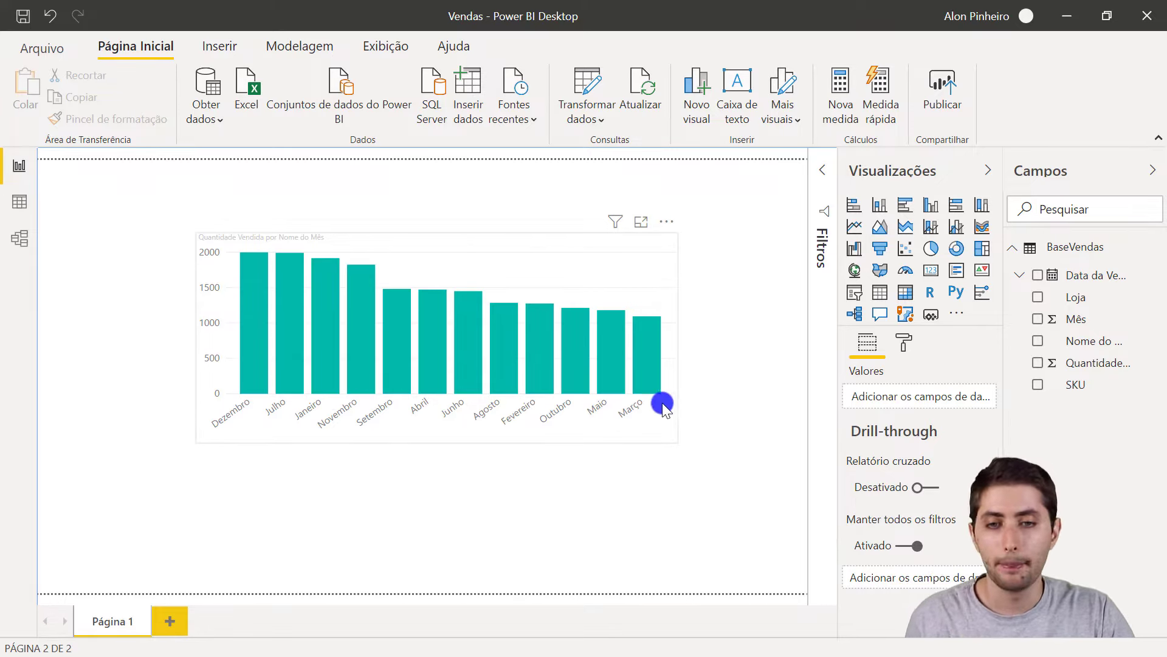
click(659, 253)
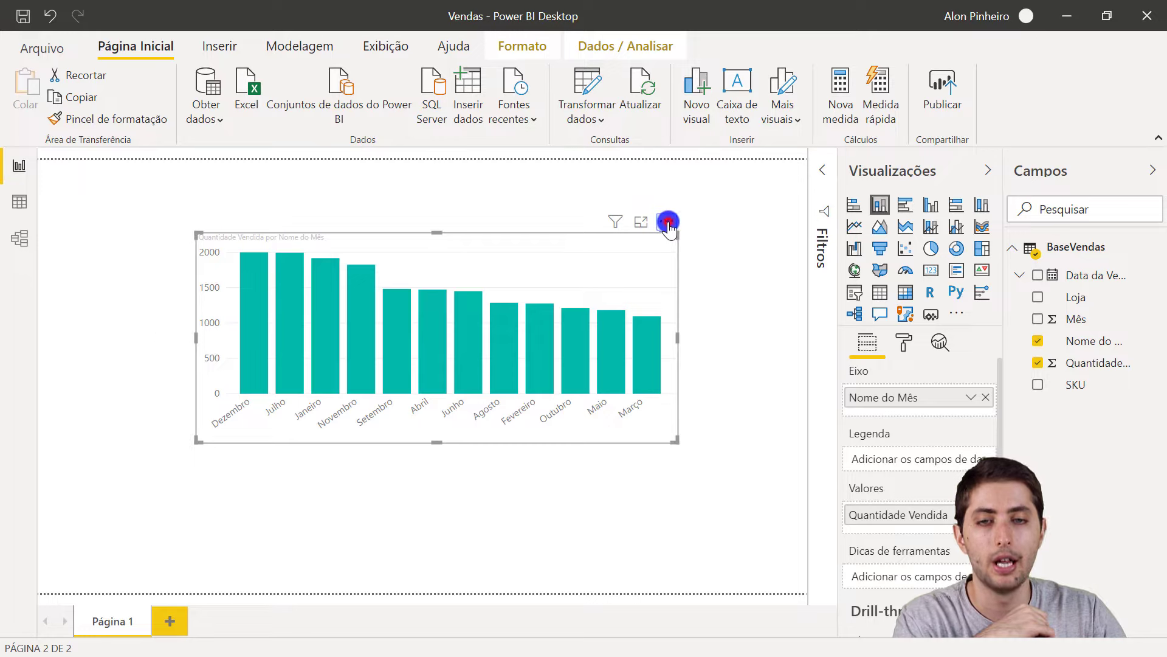
click(668, 223)
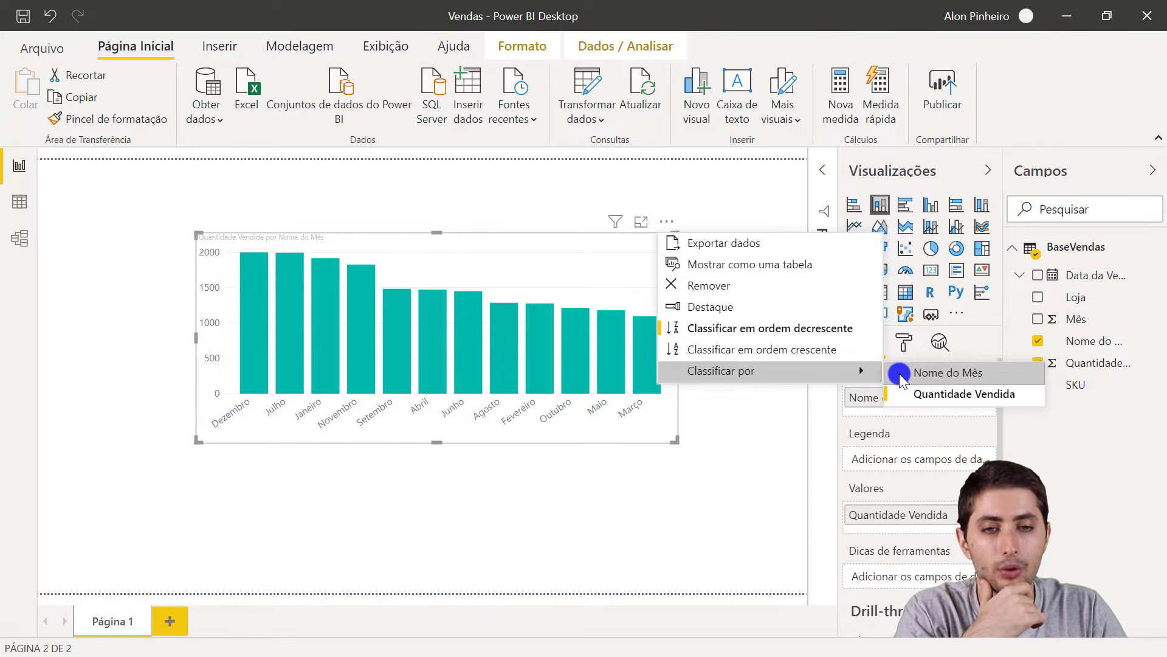
key(Escape)
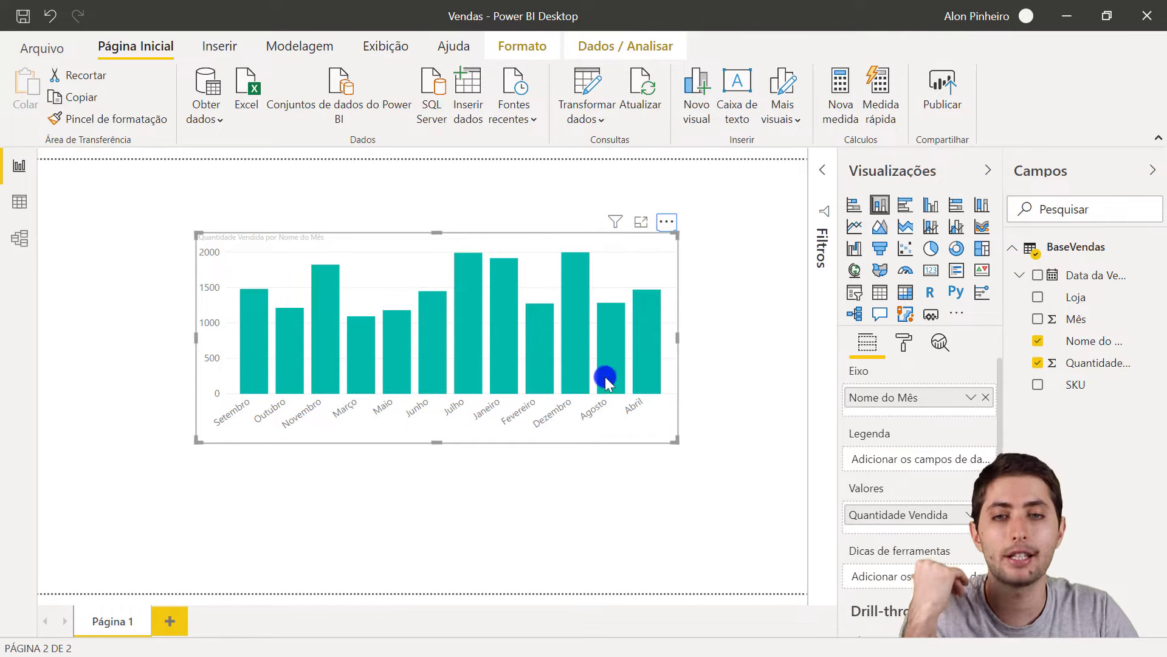
Sort the column chart by Nome do Mês in ascending order.
click(668, 223)
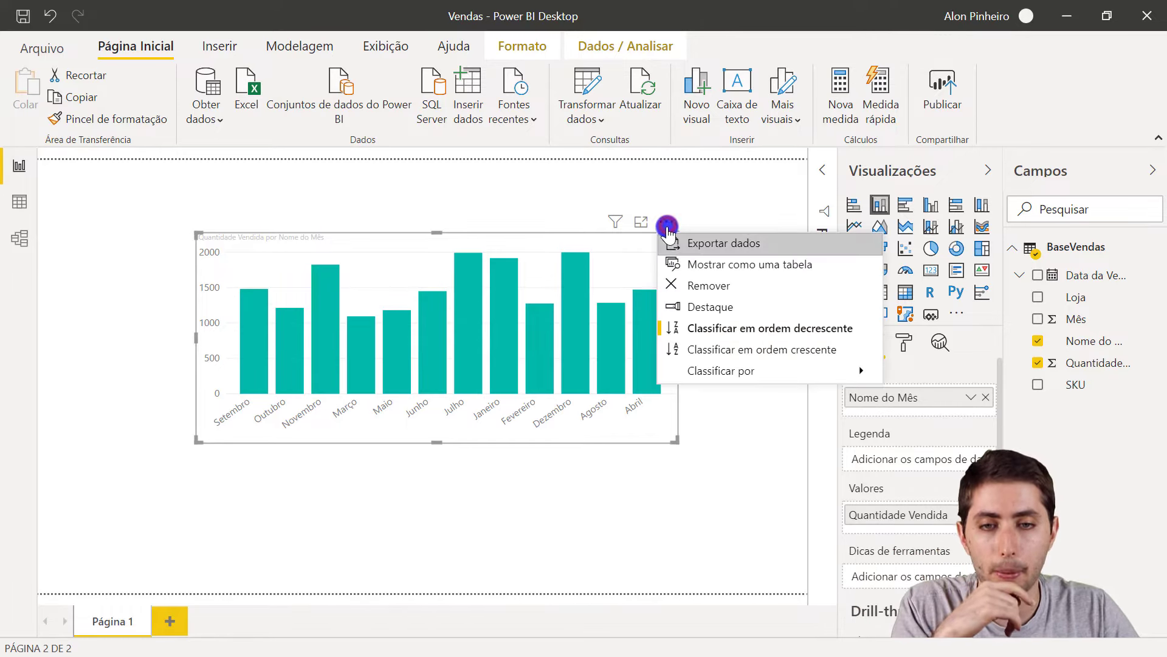
click(723, 351)
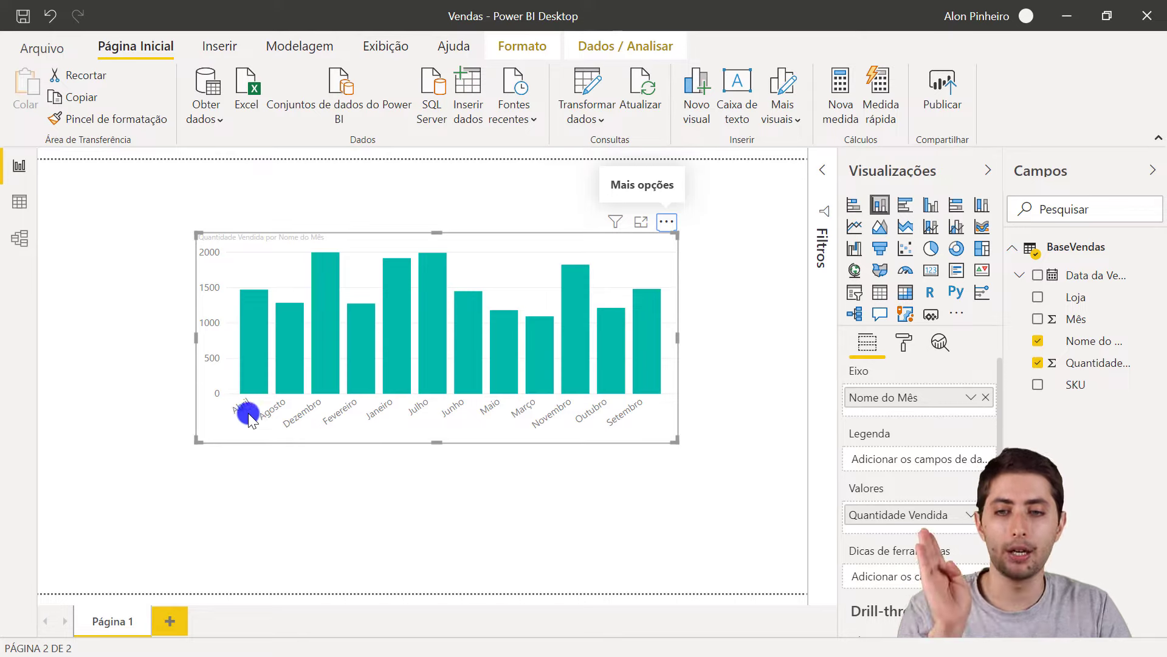
click(741, 355)
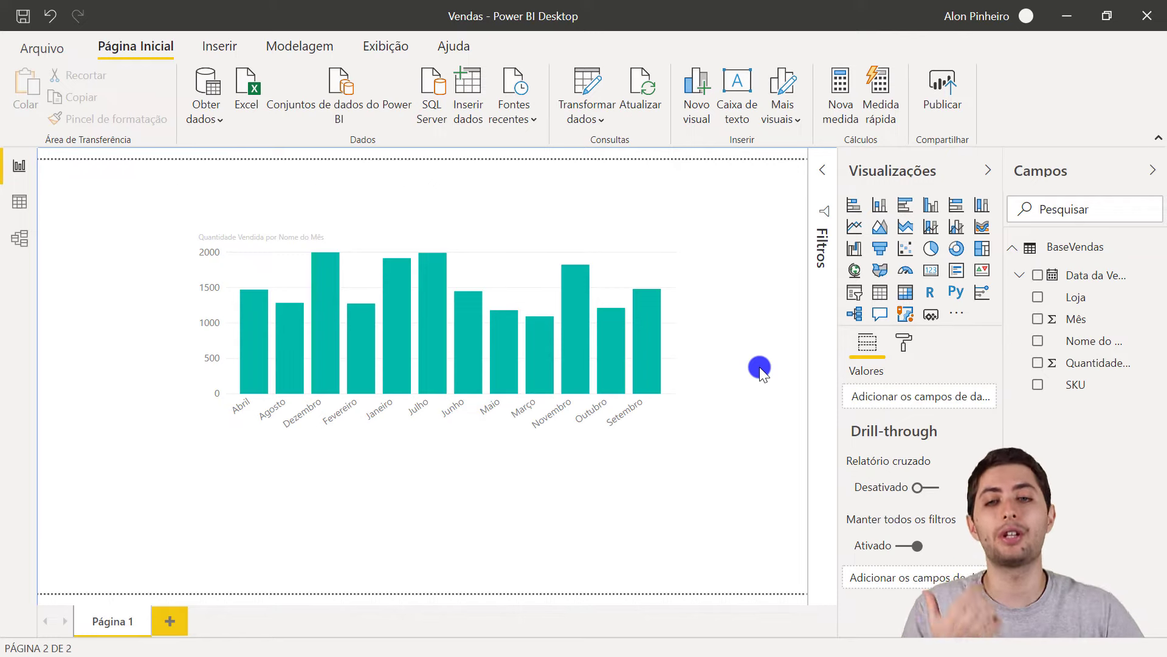
click(666, 428)
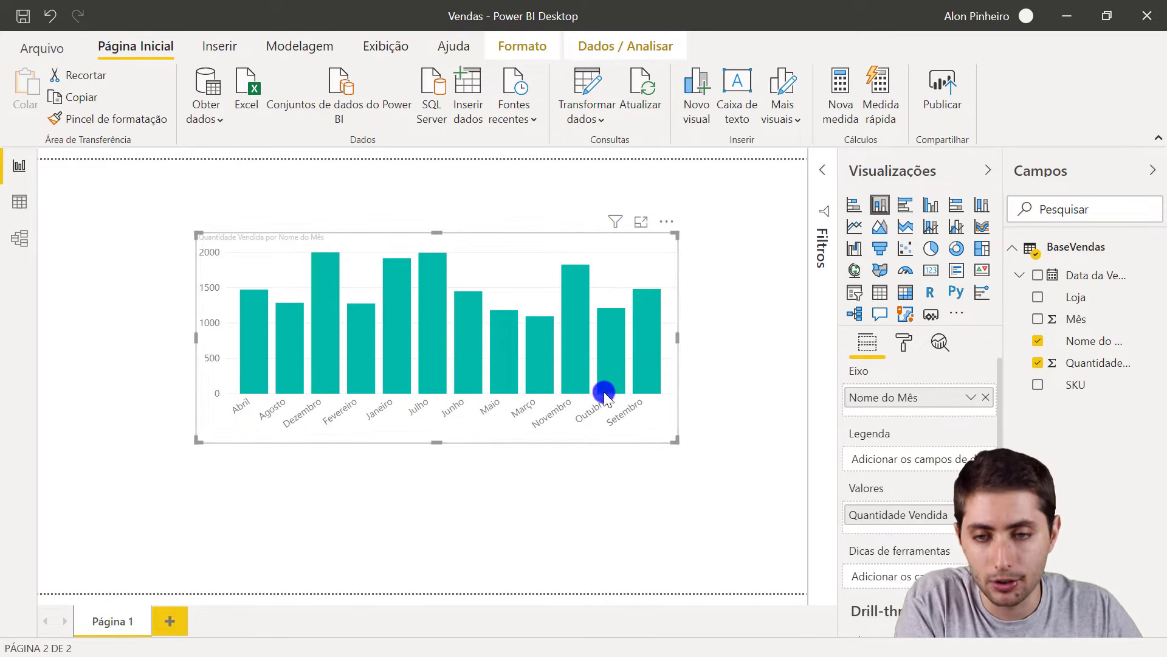
Examine the Nome do Mês and Mês columns in the data view of the BaseVendas table.
click(4, 208)
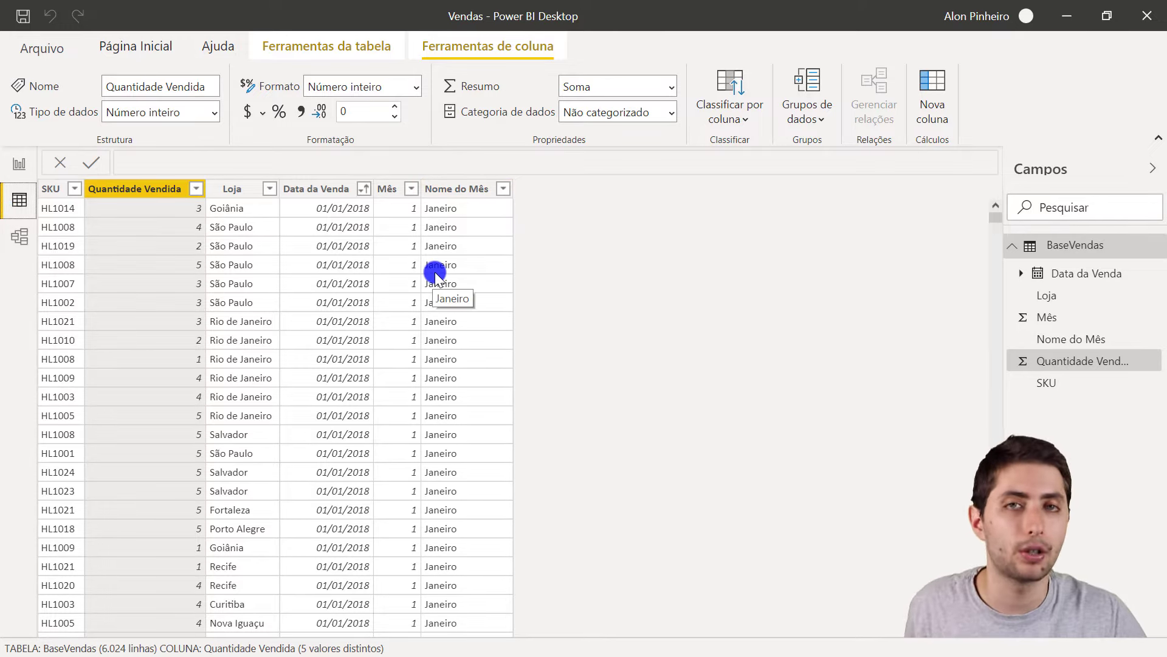
click(455, 189)
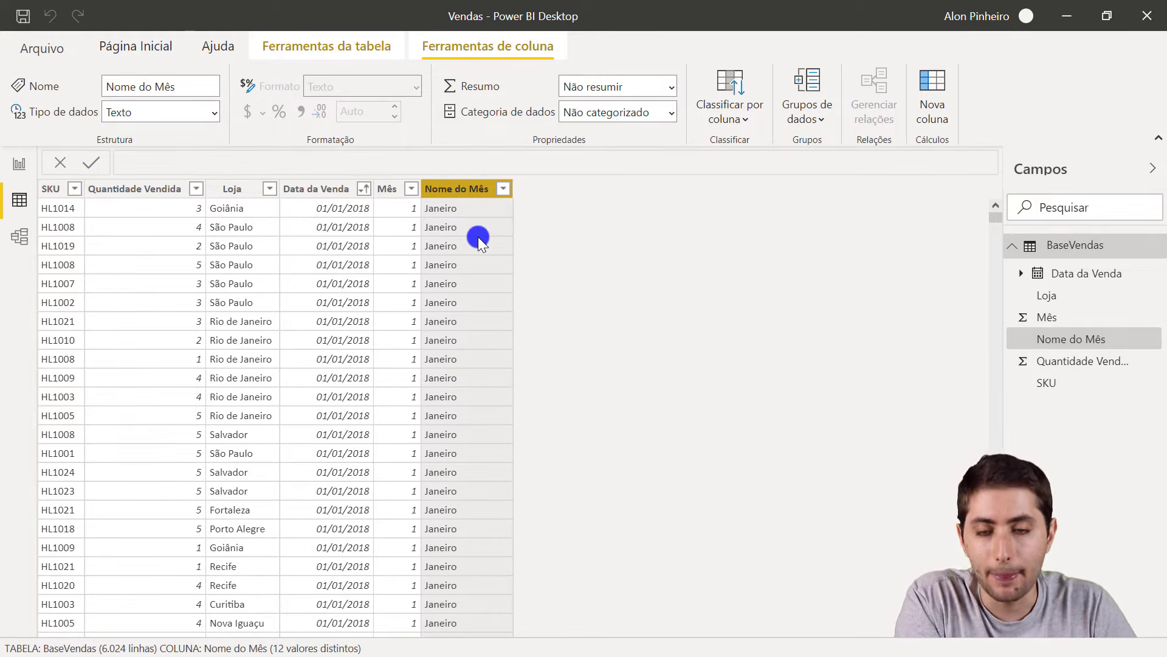
scroll(479, 236, down, 12)
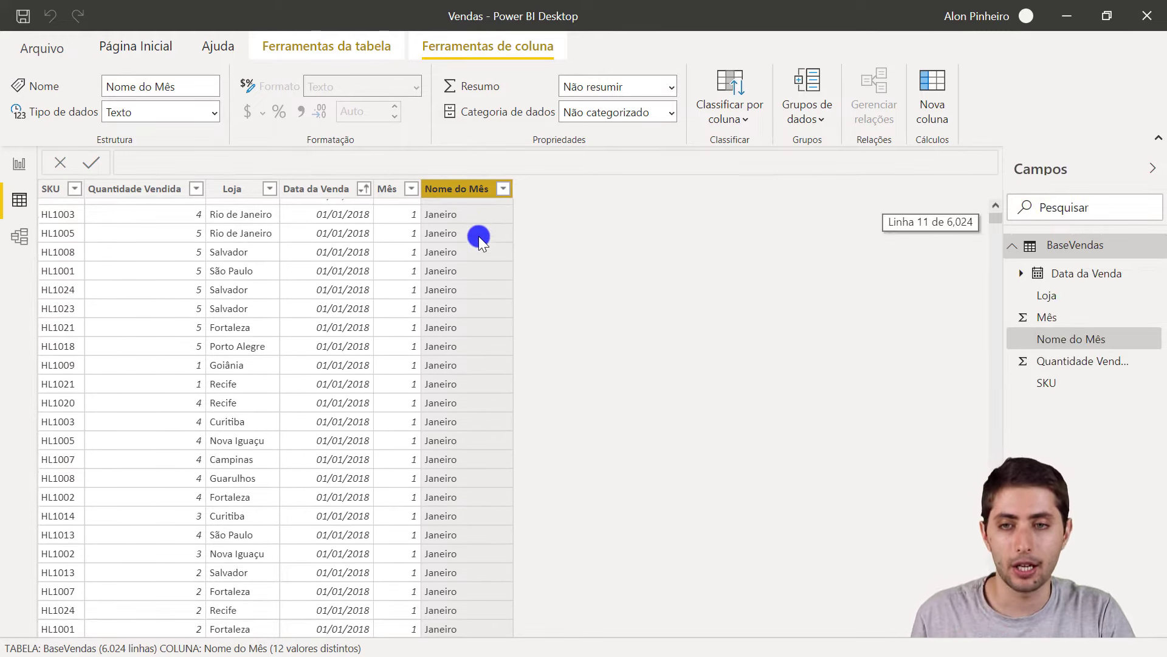
scroll(476, 286, down, 15)
scroll(478, 300, up, 20)
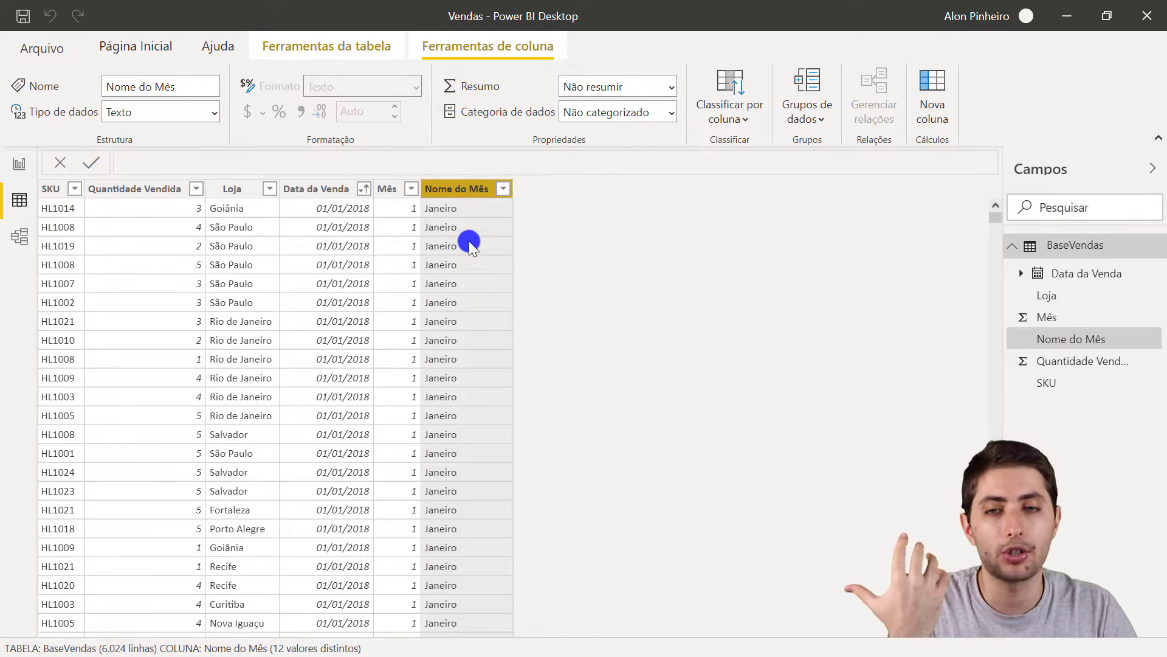
click(447, 190)
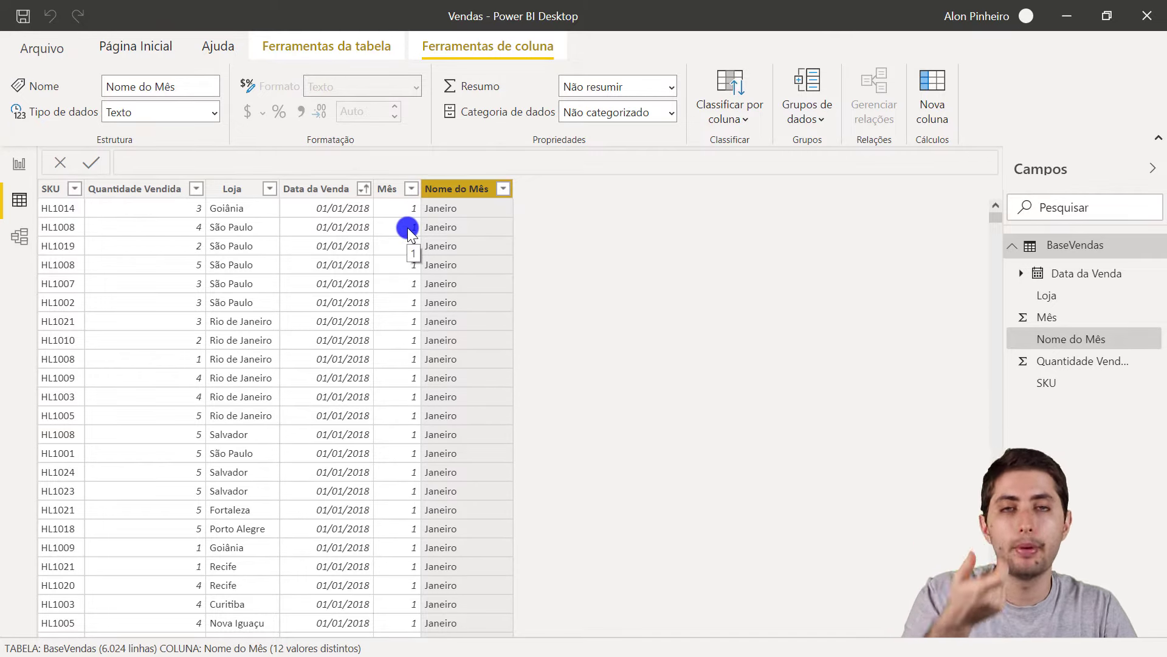
click(396, 189)
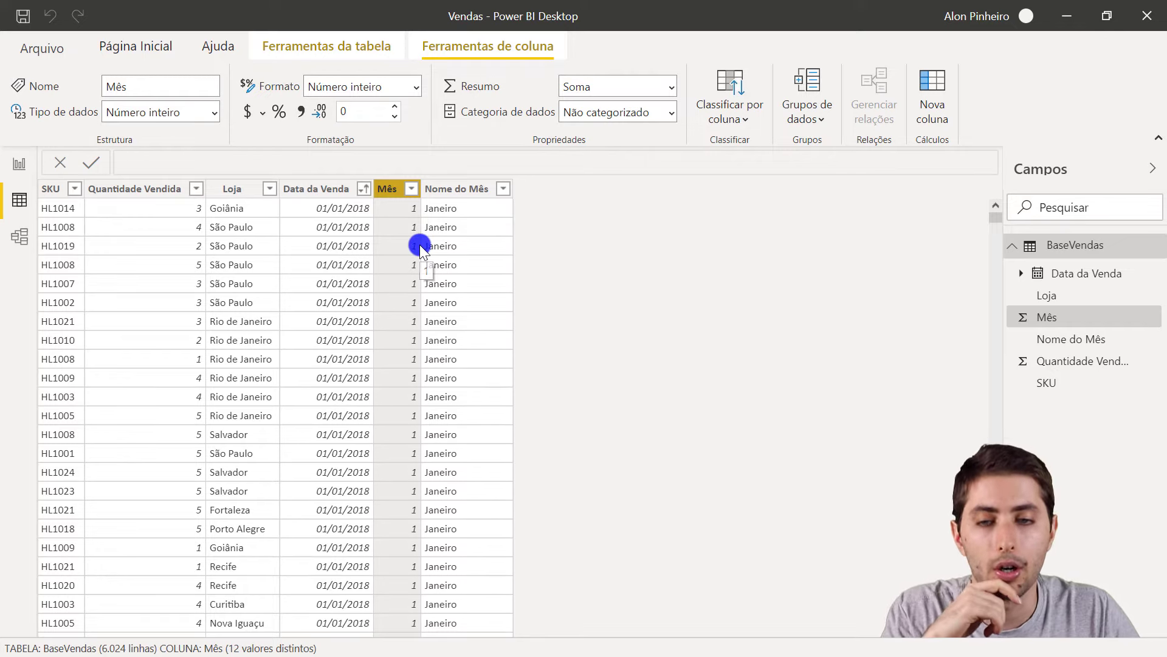
click(449, 190)
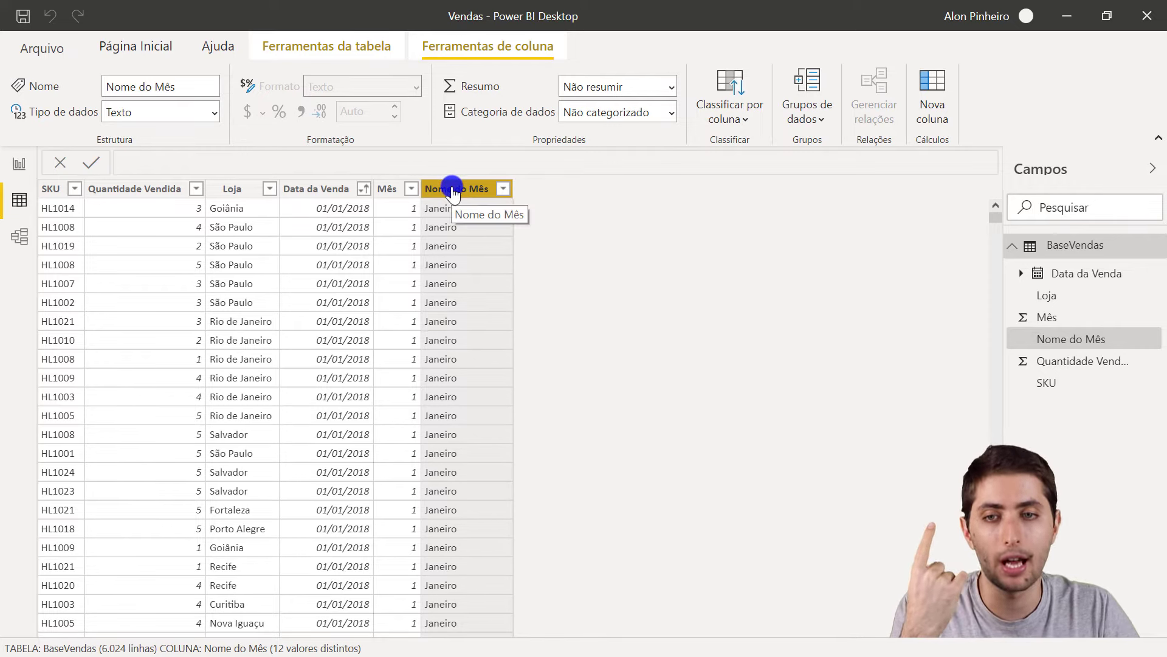
click(385, 189)
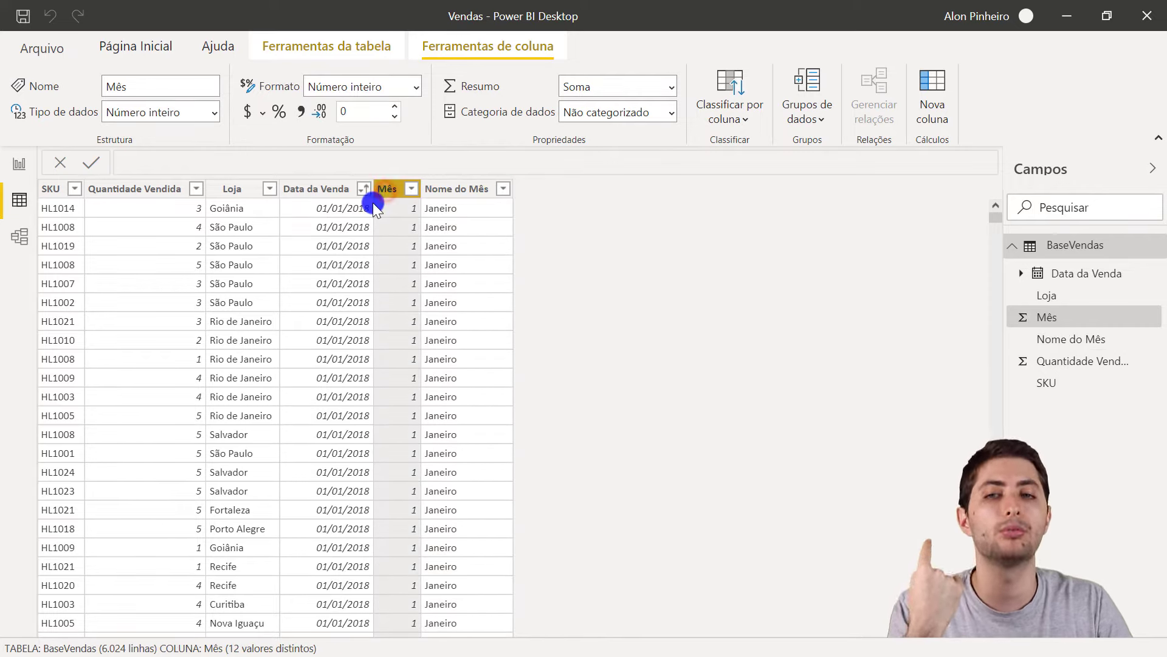
Set the Nome do Mês column to sort by the Mês column.
click(453, 192)
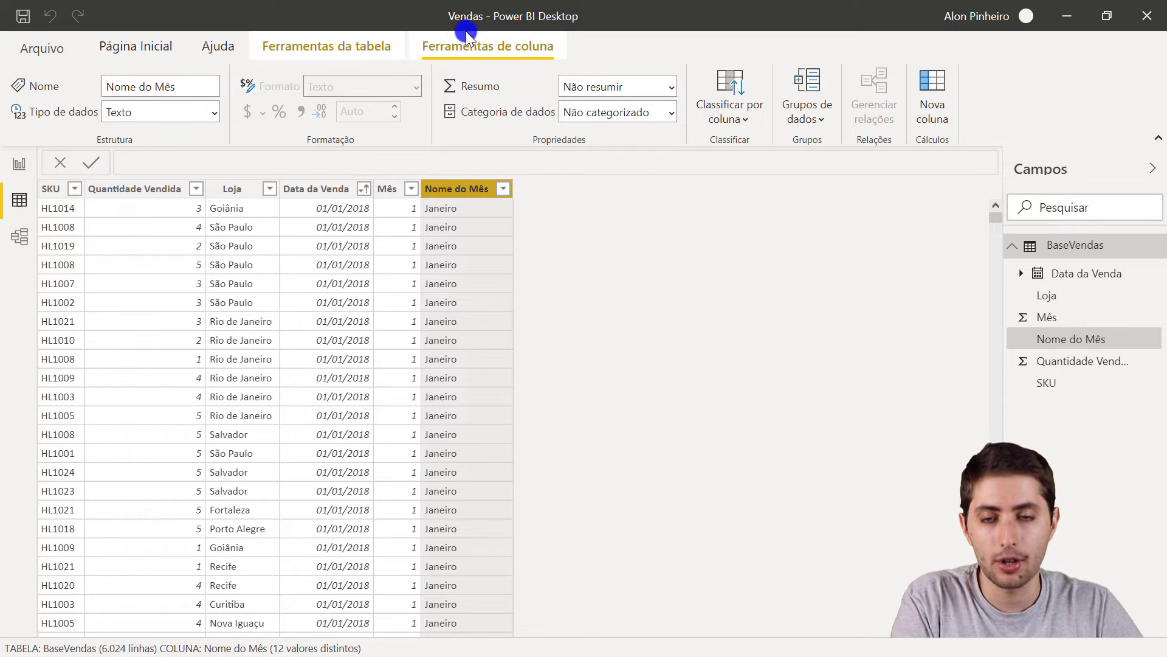
click(738, 110)
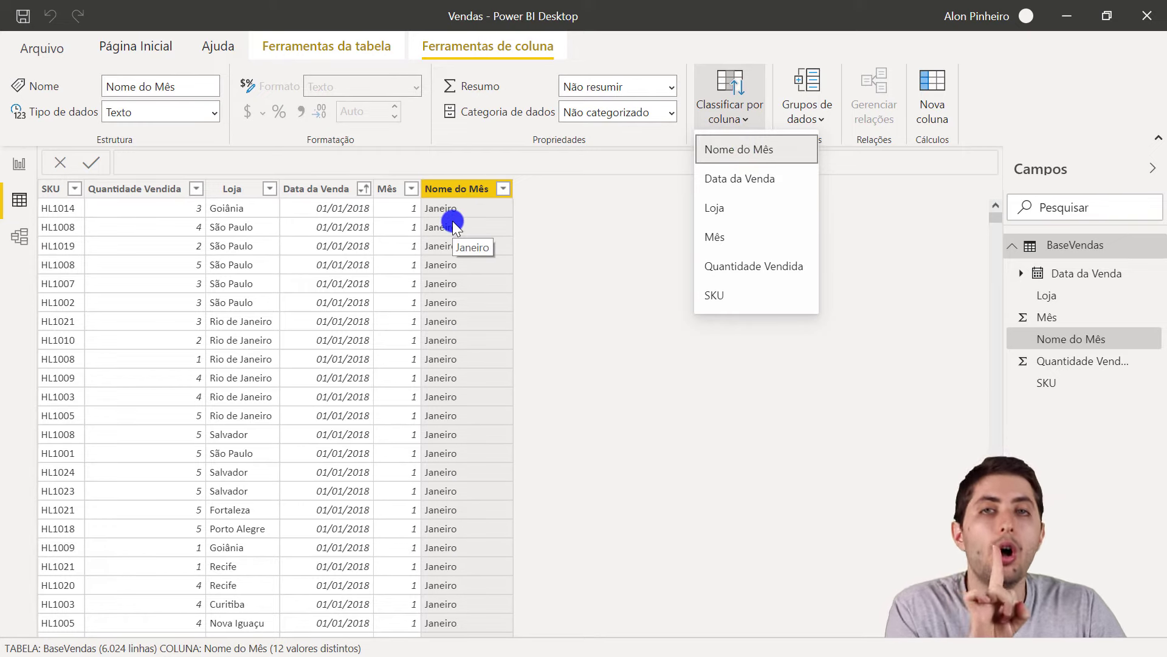
click(718, 243)
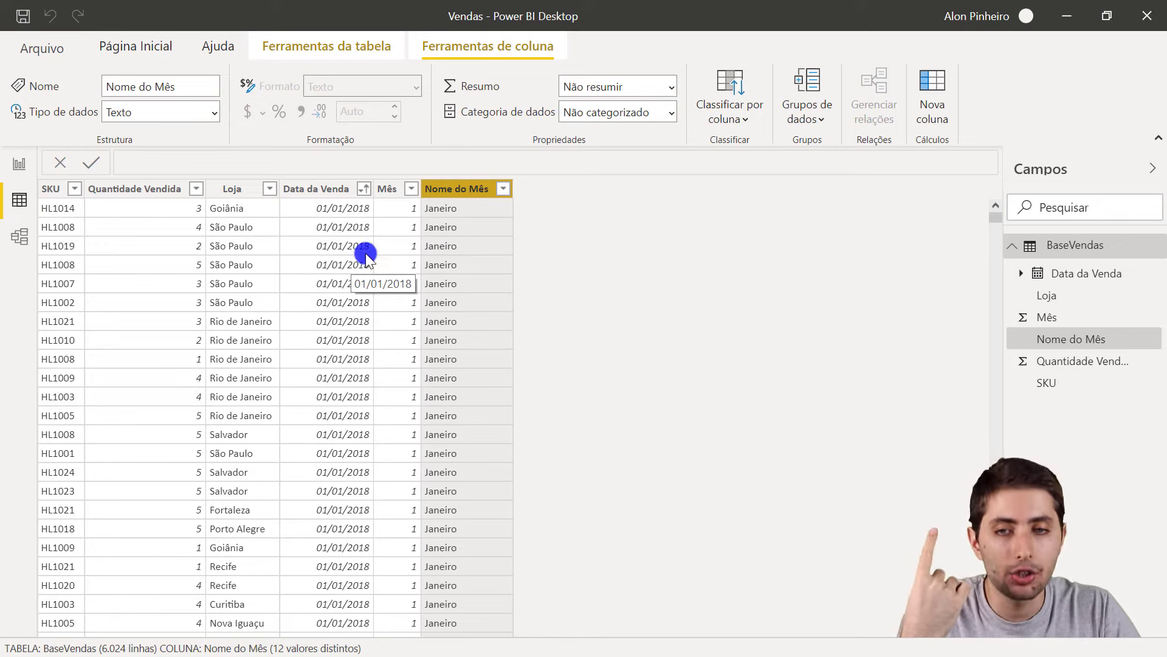
click(461, 186)
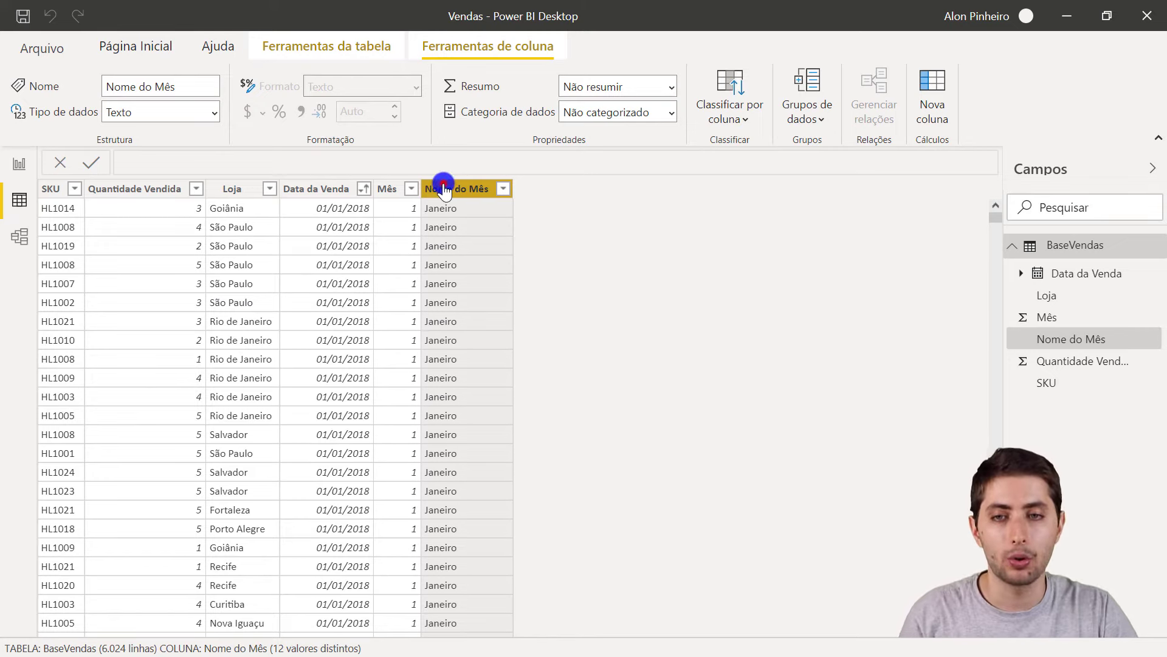
click(443, 189)
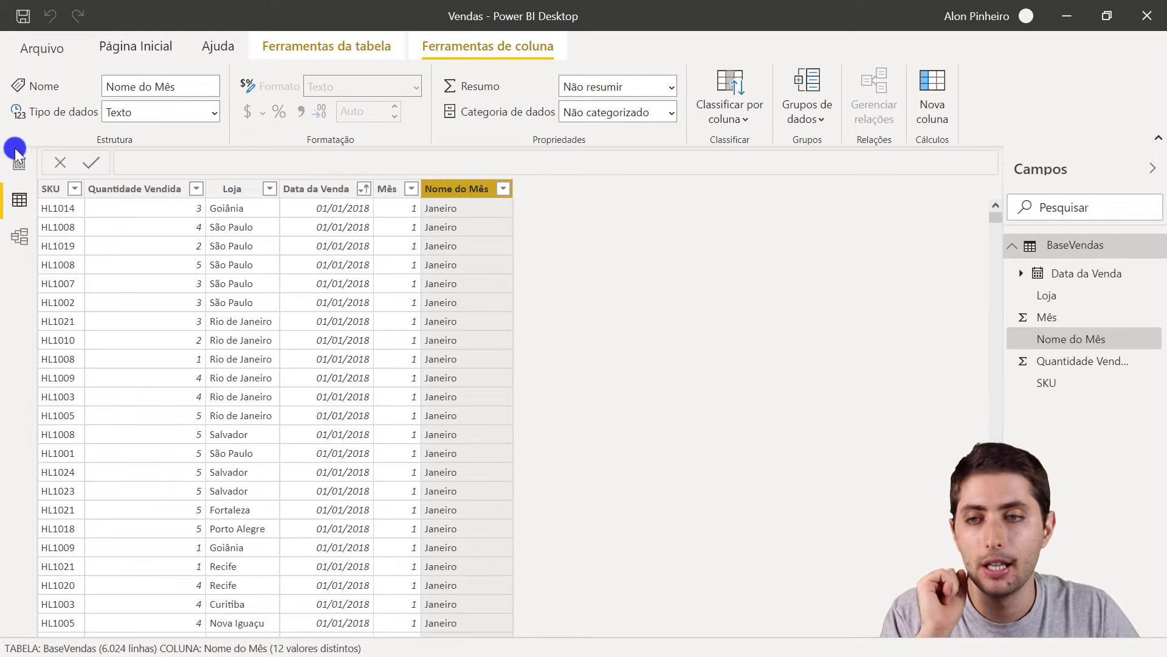
Return to the report and check the column chart's month order and its sort direction.
click(17, 168)
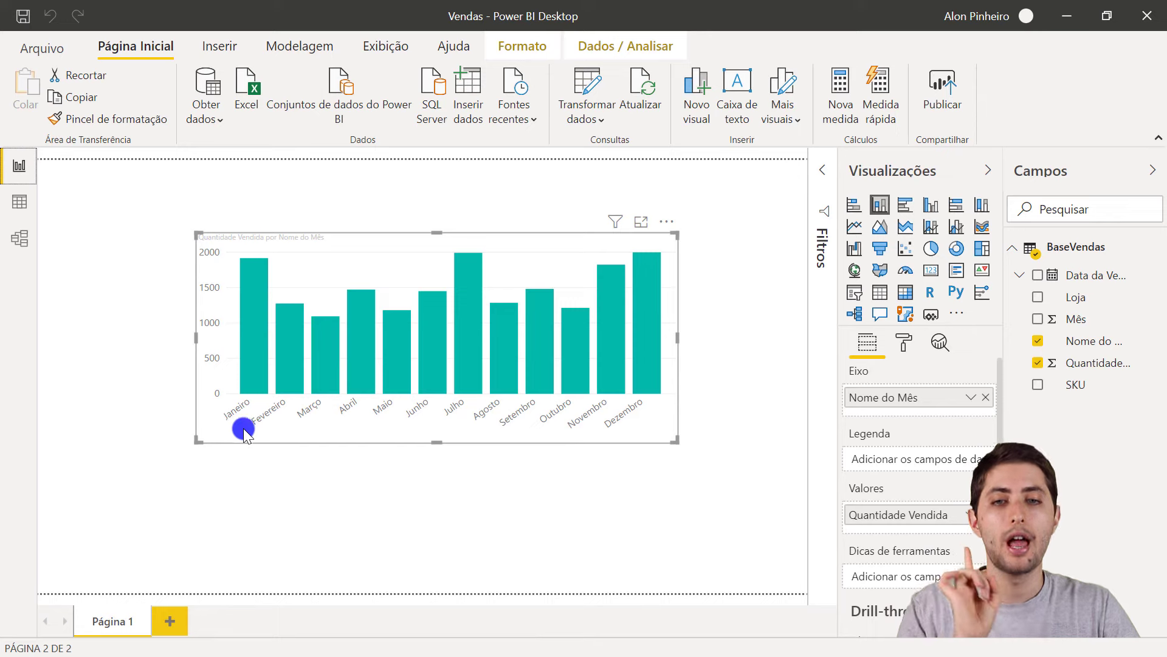
click(704, 404)
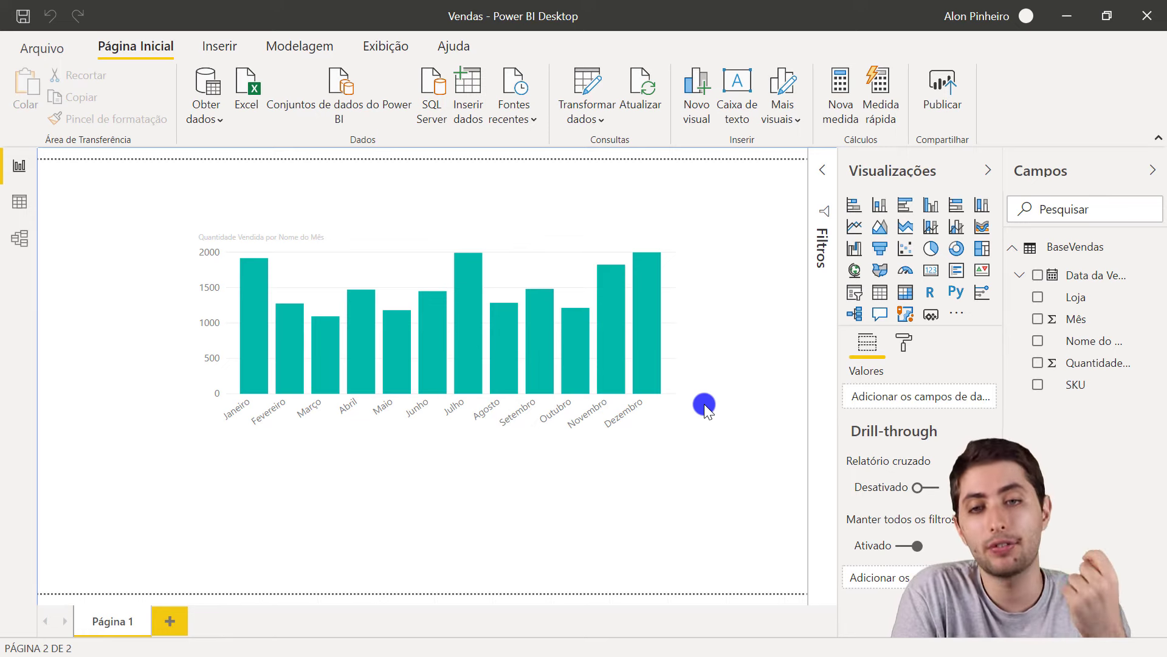
click(676, 333)
click(664, 222)
mouse_move(790, 370)
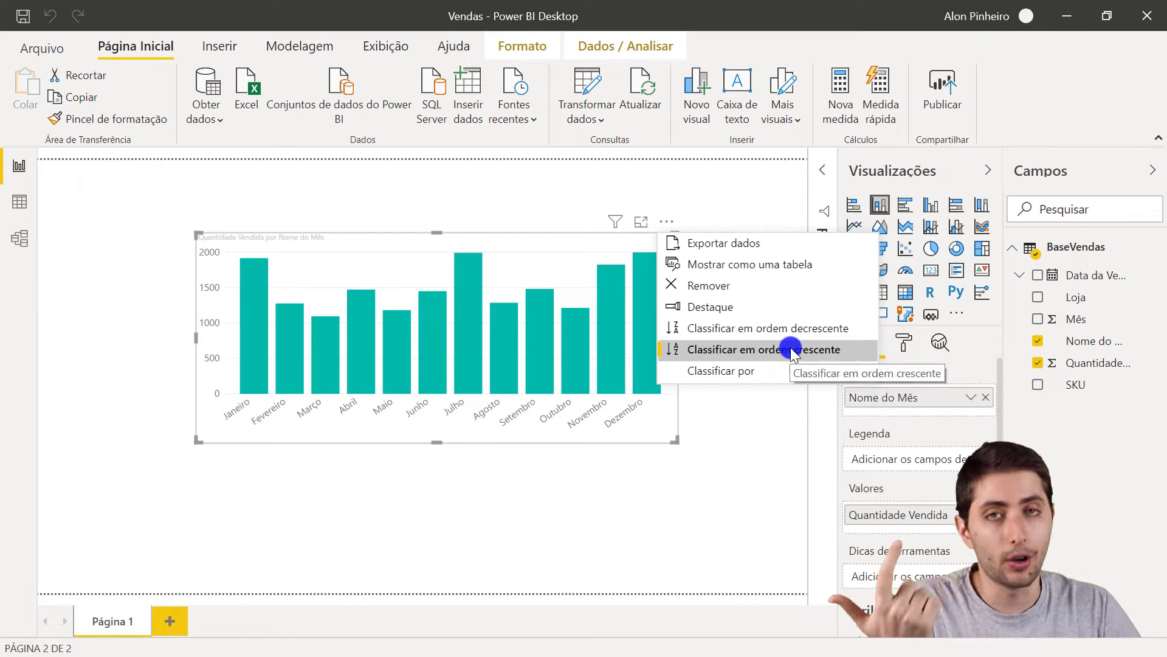
Compare the Mês and Nome do Mês columns in the table data with the month order in the report's chart.
click(30, 213)
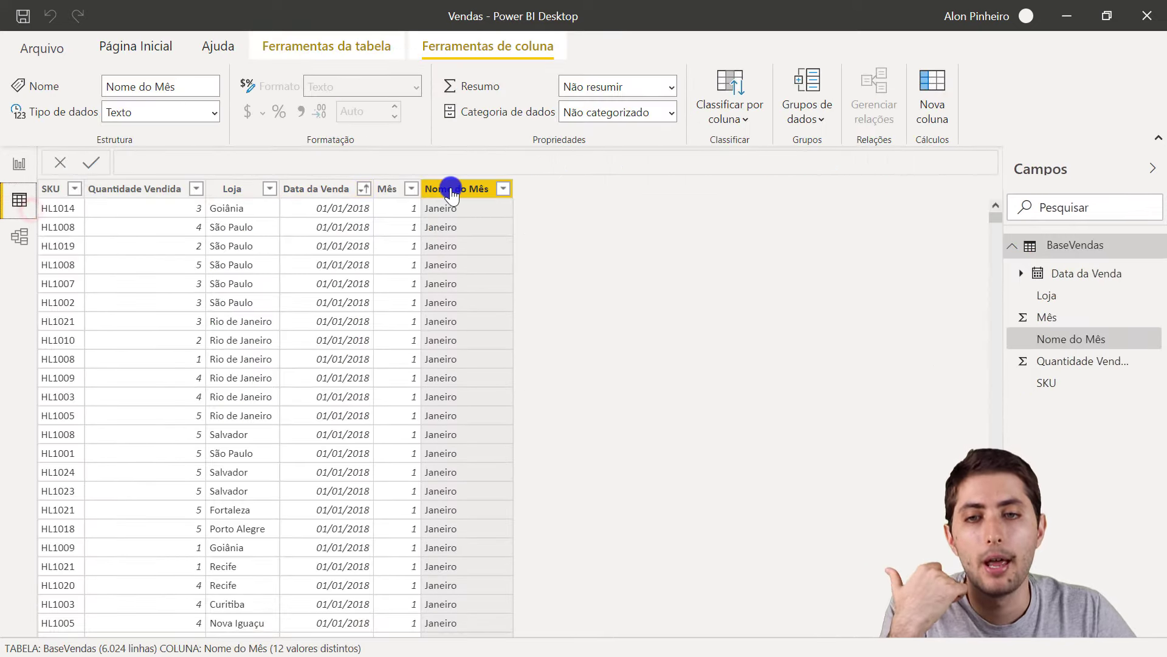
click(449, 188)
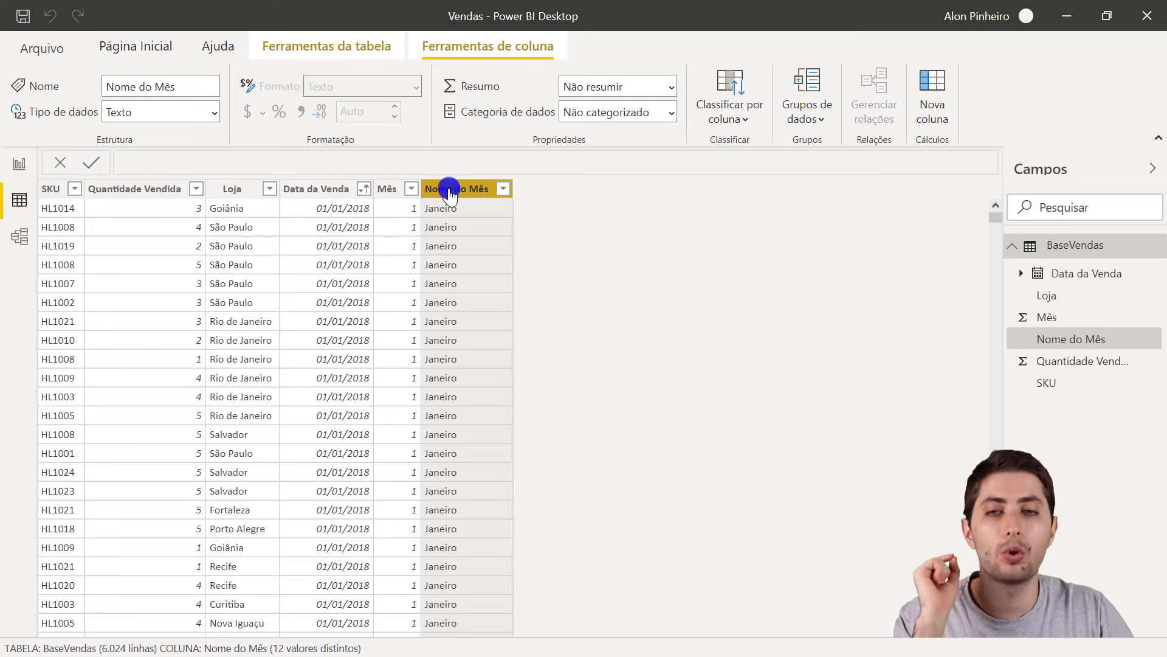
click(389, 191)
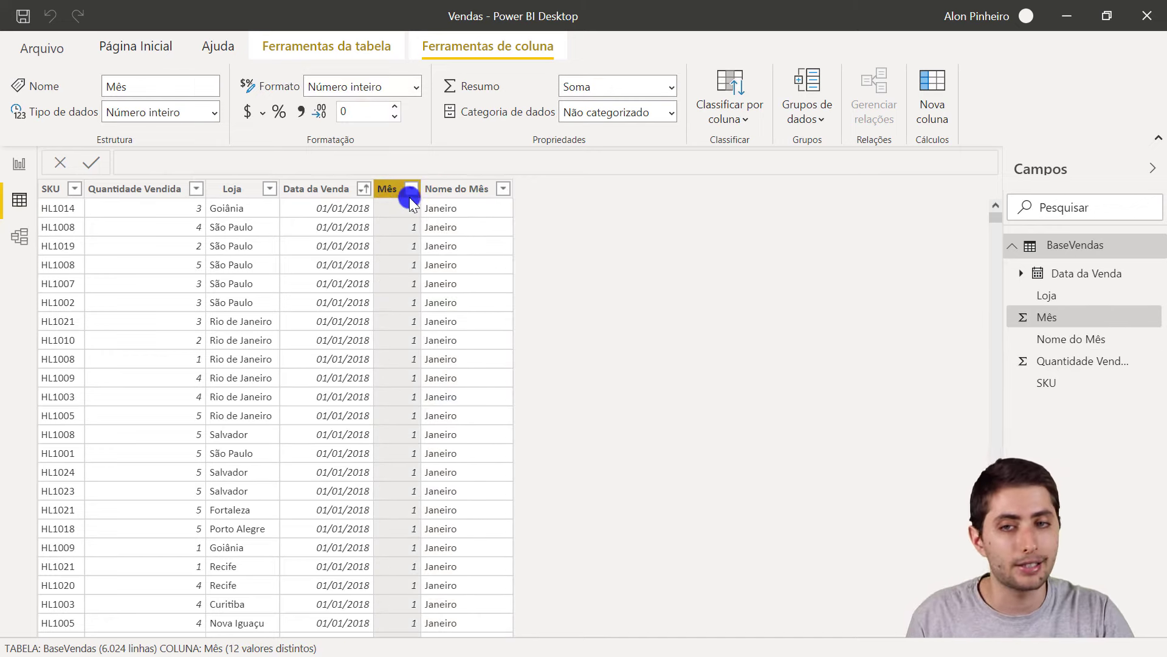
click(19, 172)
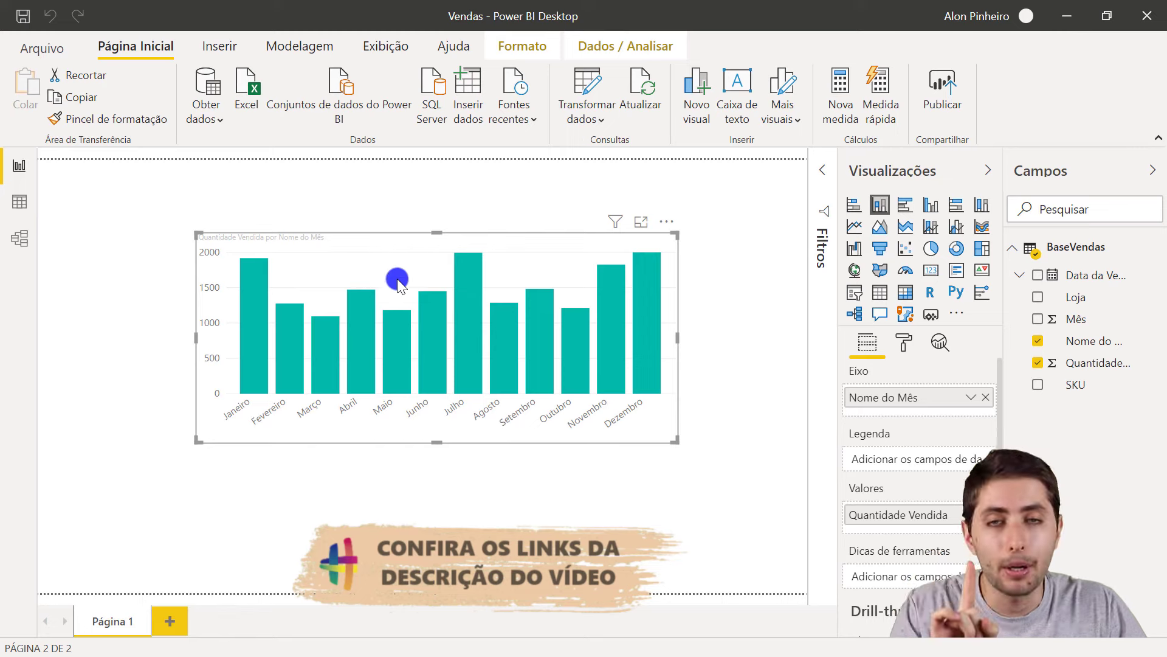
click(13, 201)
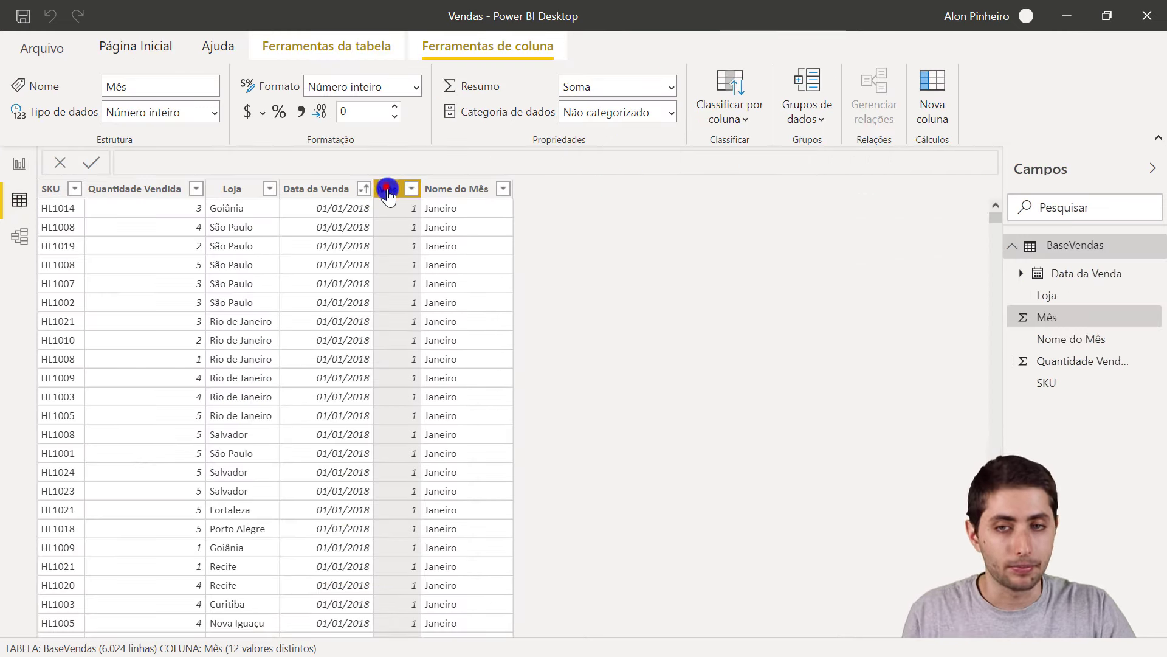
click(435, 194)
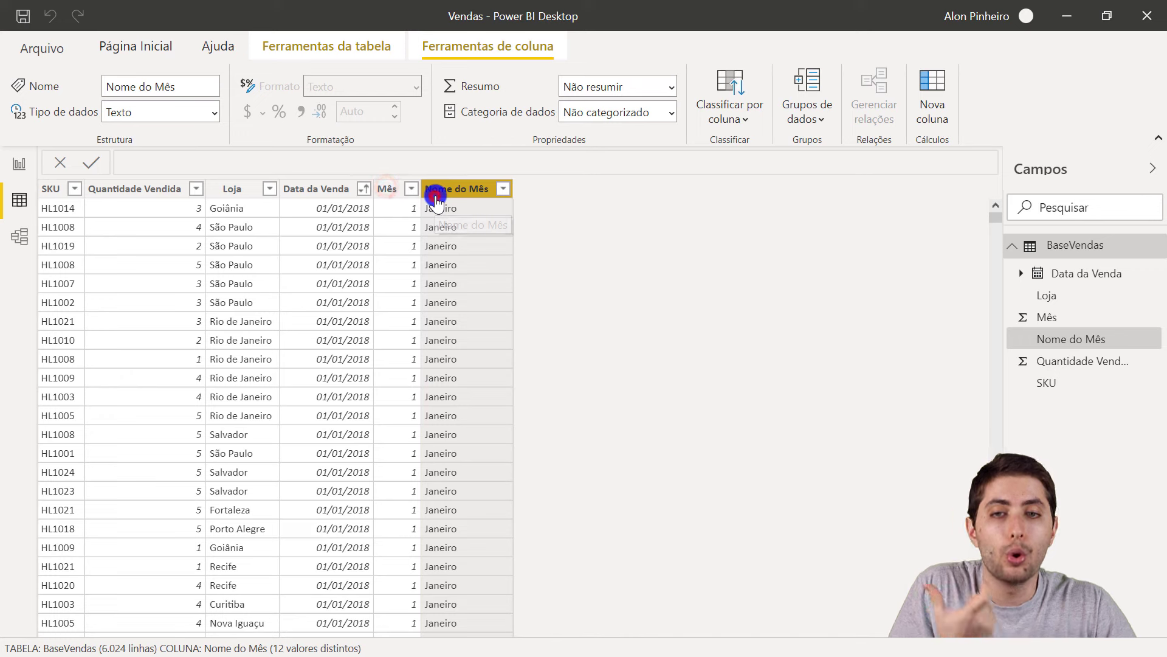
click(397, 195)
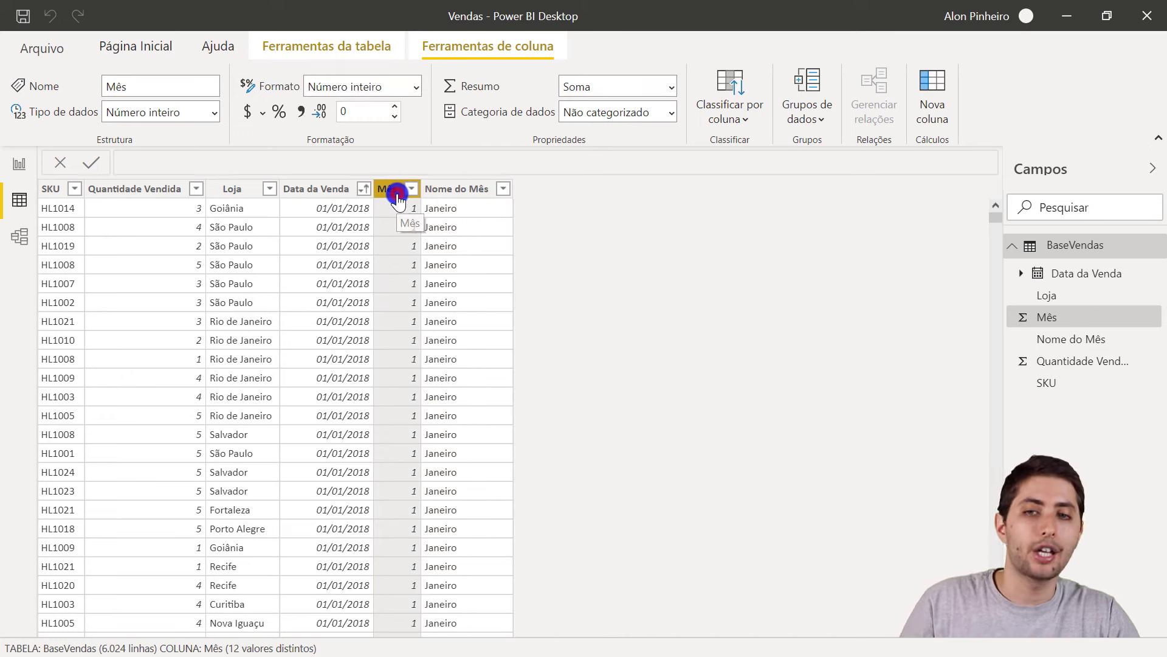
click(446, 191)
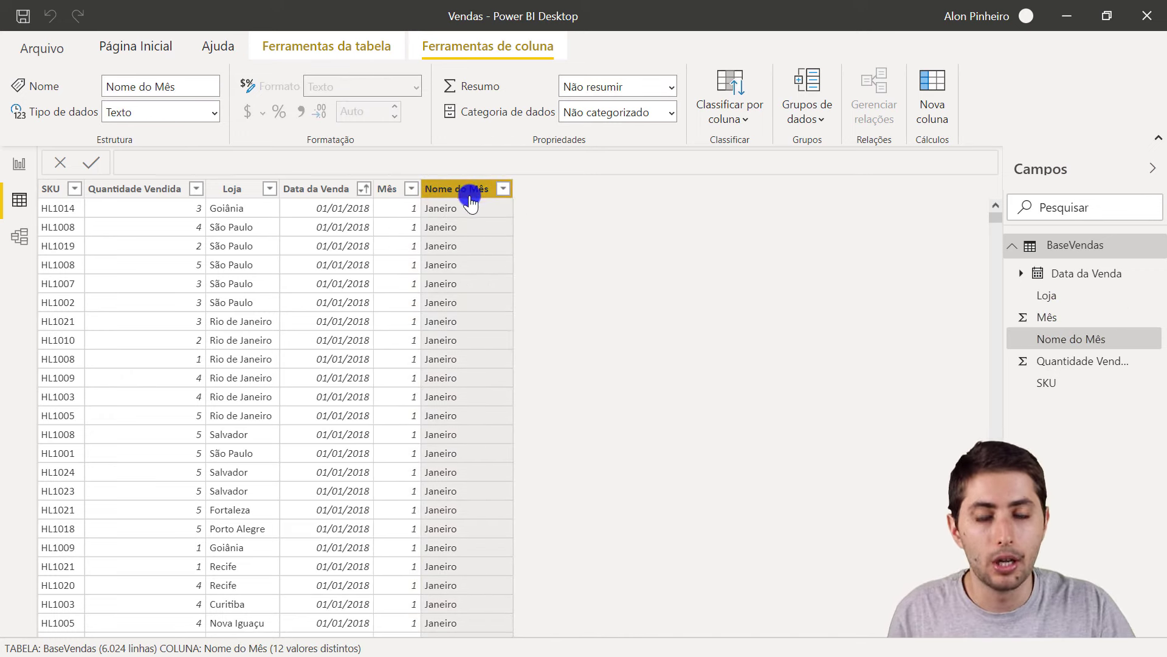